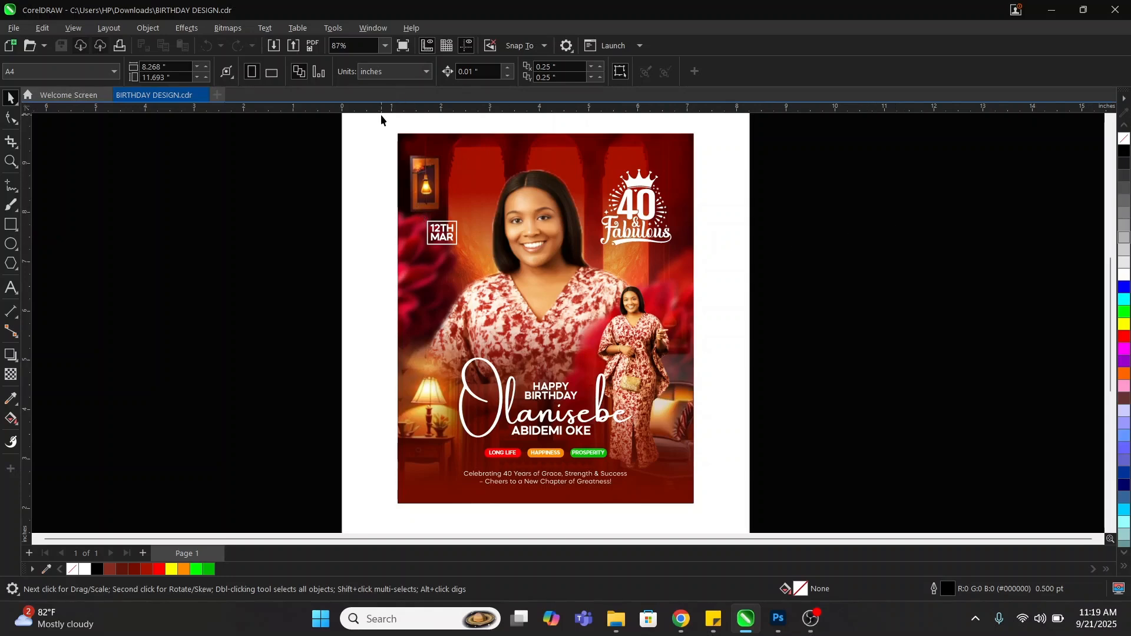
# Step: Select the entire flyer artwork and start exporting it as a JPG - JPEG Bitmaps file named BIRTHDAY DESIGN FLYER
pyautogui.moveTo(382, 118); pyautogui.dragTo(724, 517)
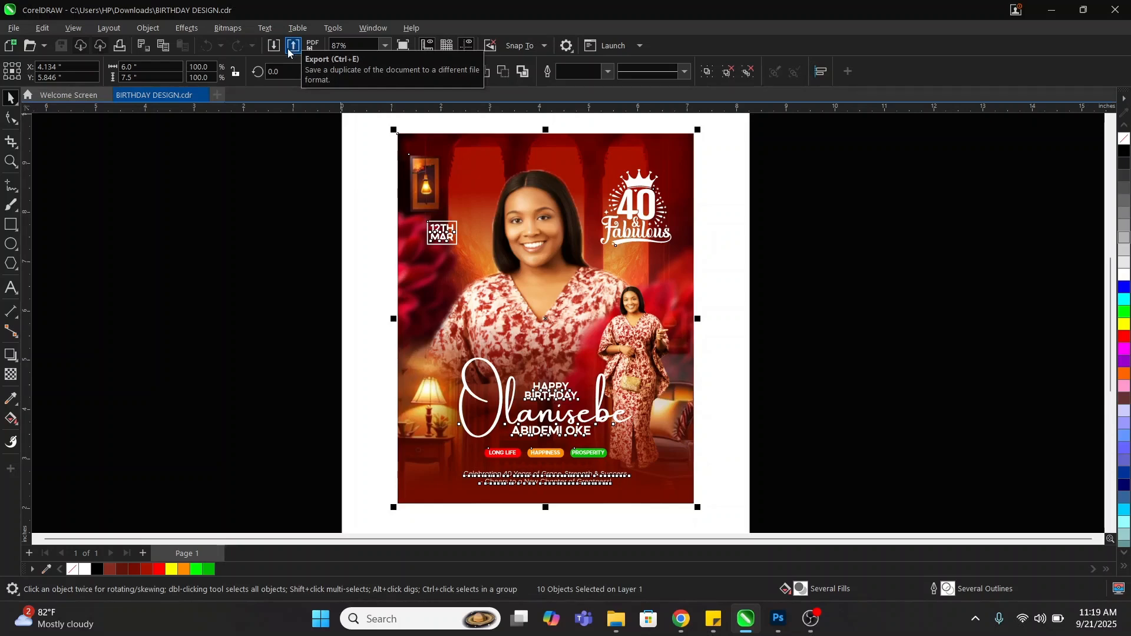
pyautogui.click(15, 28)
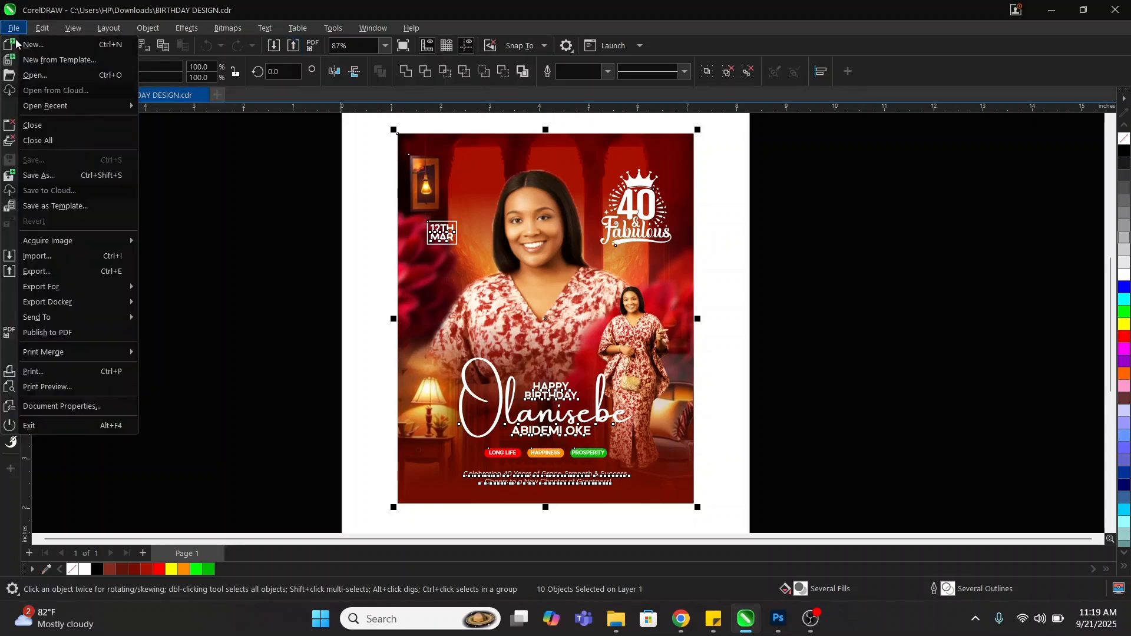
pyautogui.click(35, 271)
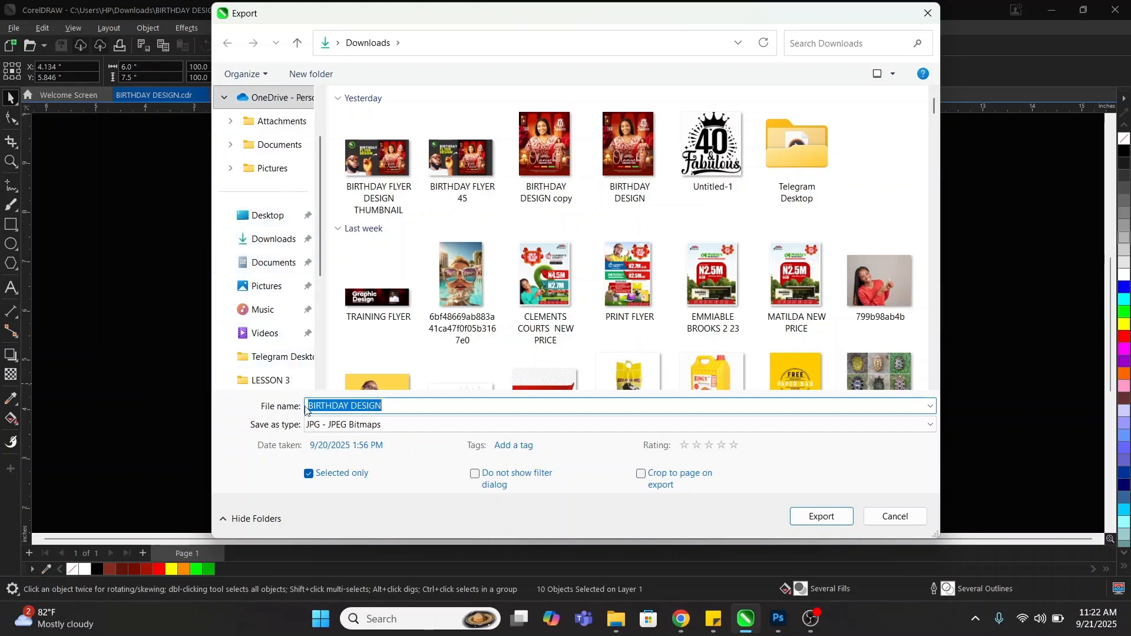
pyautogui.click(398, 403)
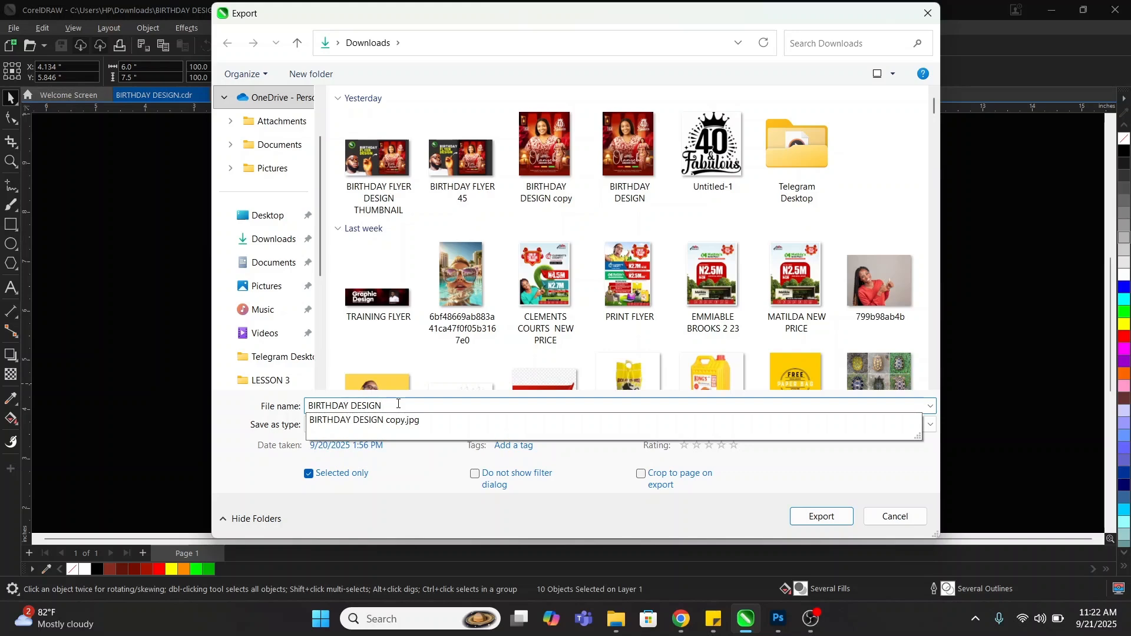
pyautogui.write('FLYER')
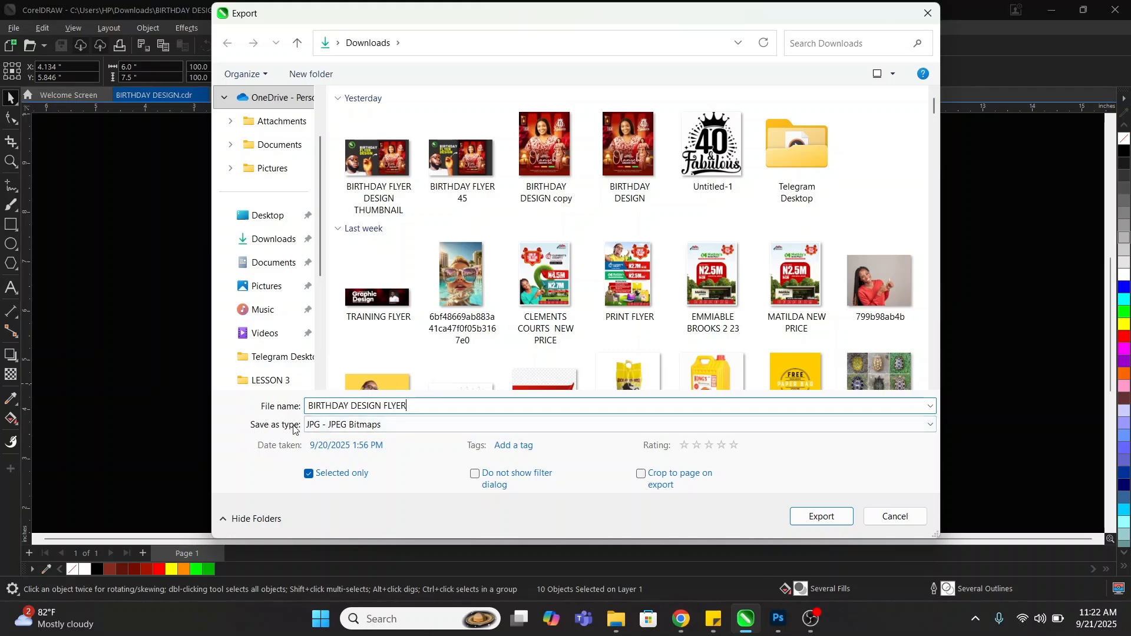
pyautogui.click(321, 431)
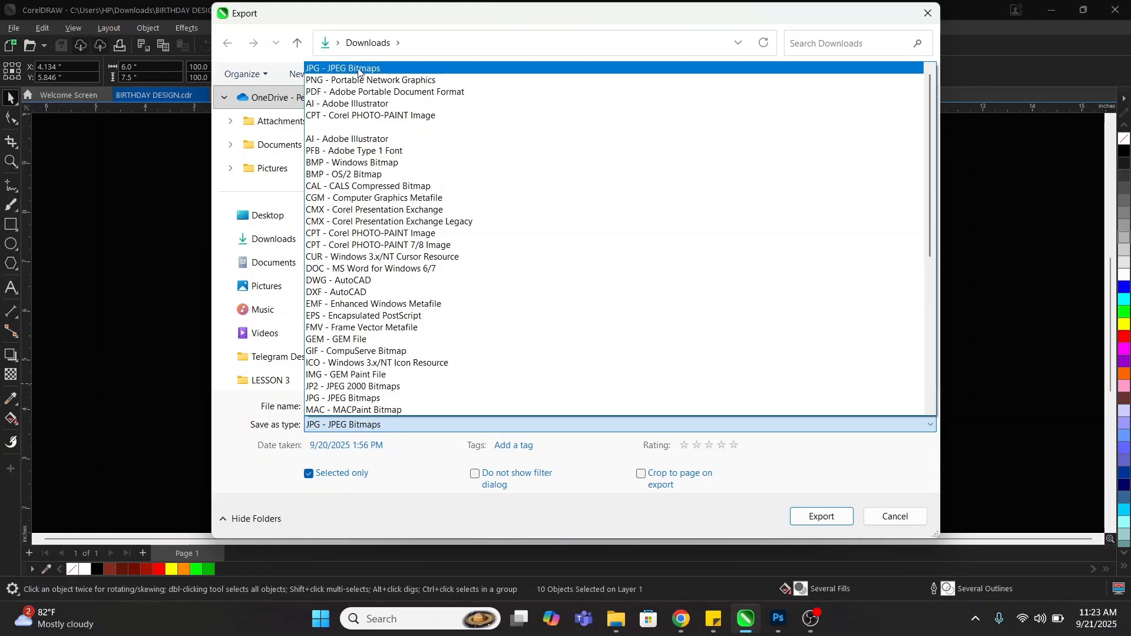
pyautogui.click(358, 70)
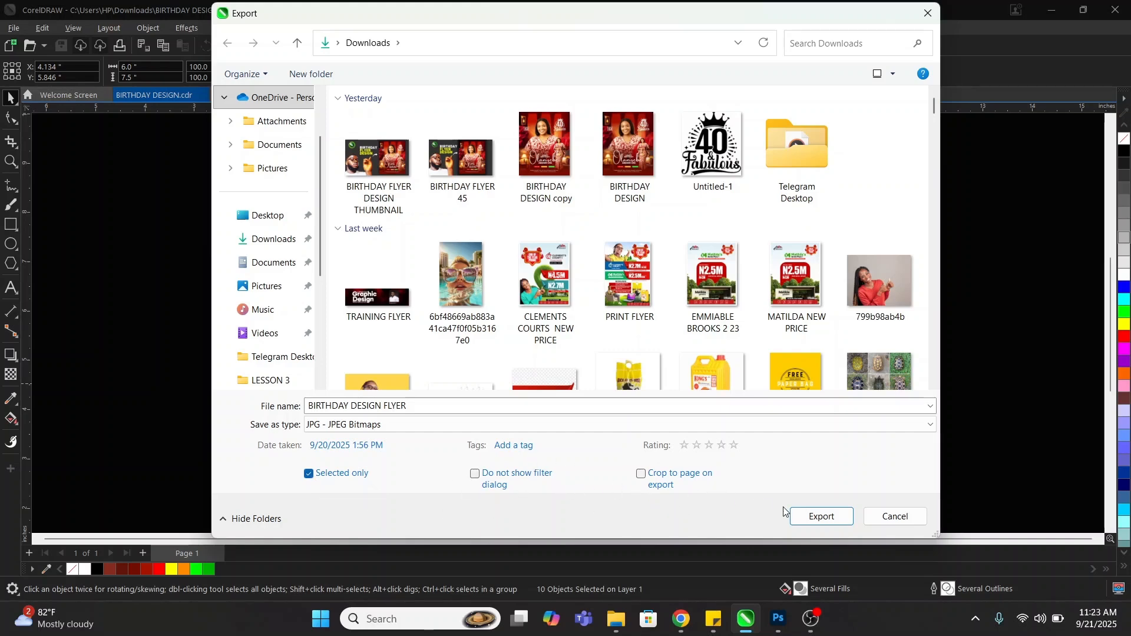
pyautogui.click(832, 517)
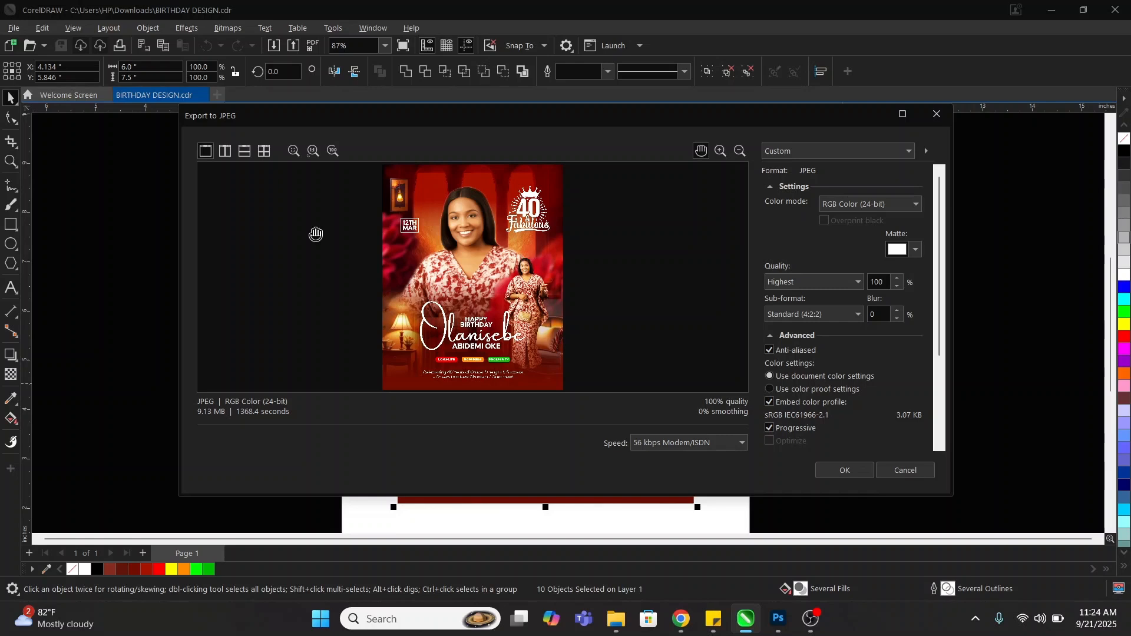
# Step: Check the export preview, and choose RGB Color (24-bit) mode, Highest quality and the Standard (4:2:2) sub-format
pyautogui.click(334, 152)
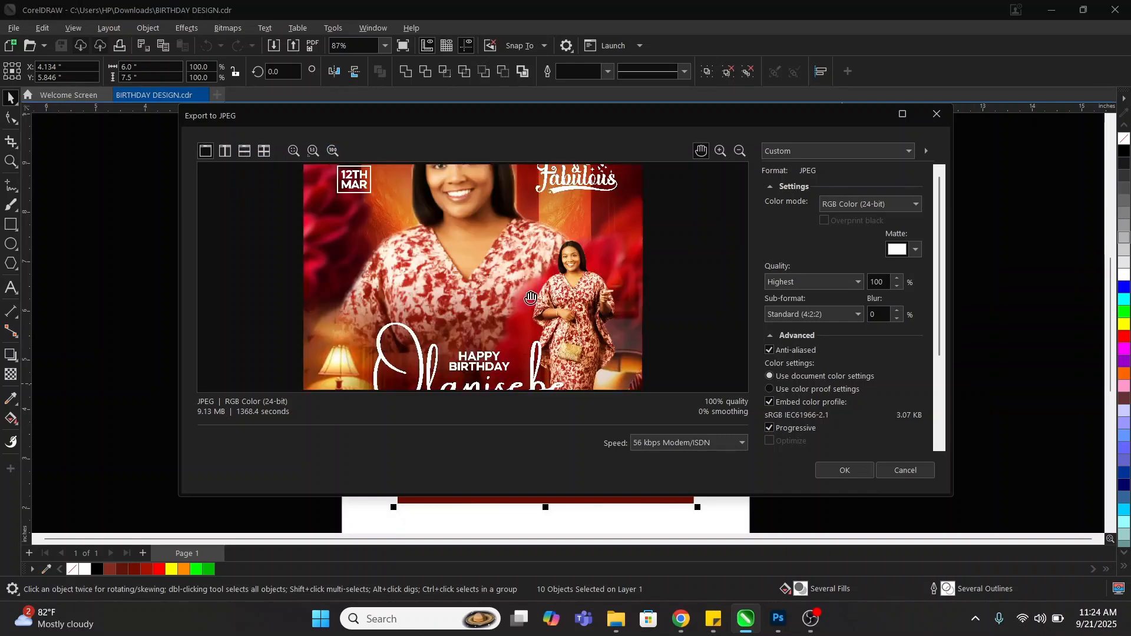
pyautogui.click(294, 150)
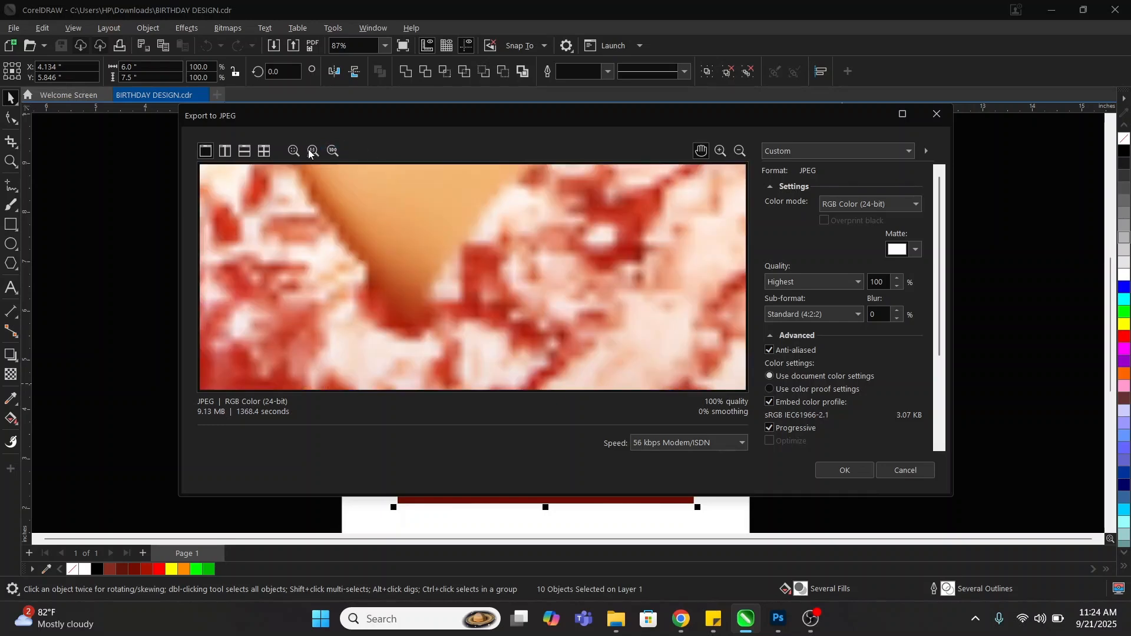
pyautogui.click(312, 151)
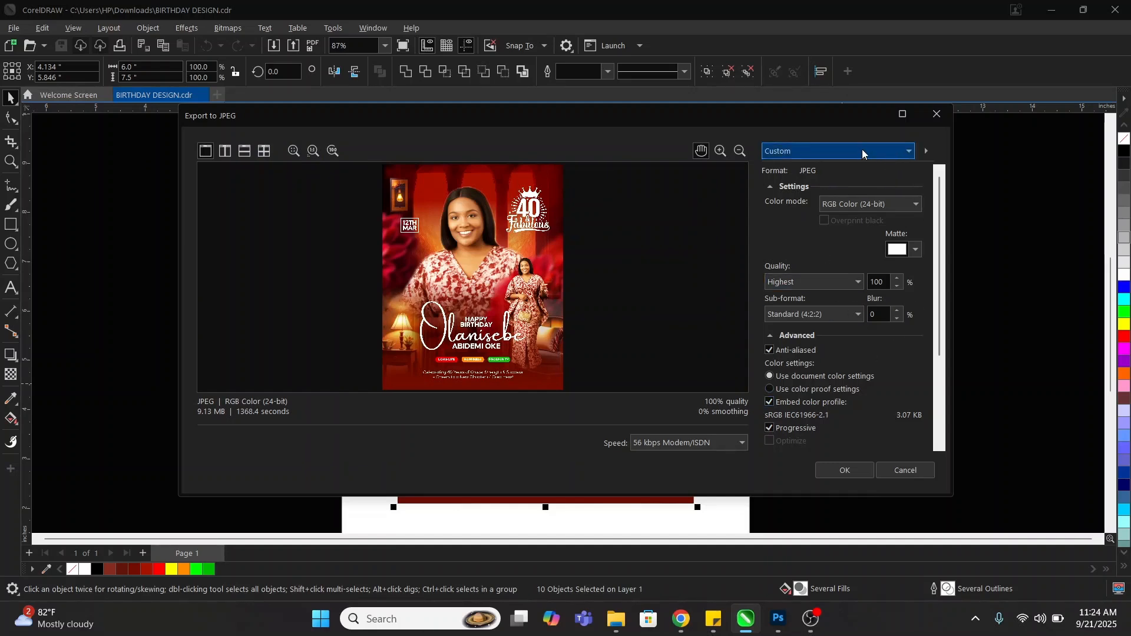
pyautogui.click(874, 204)
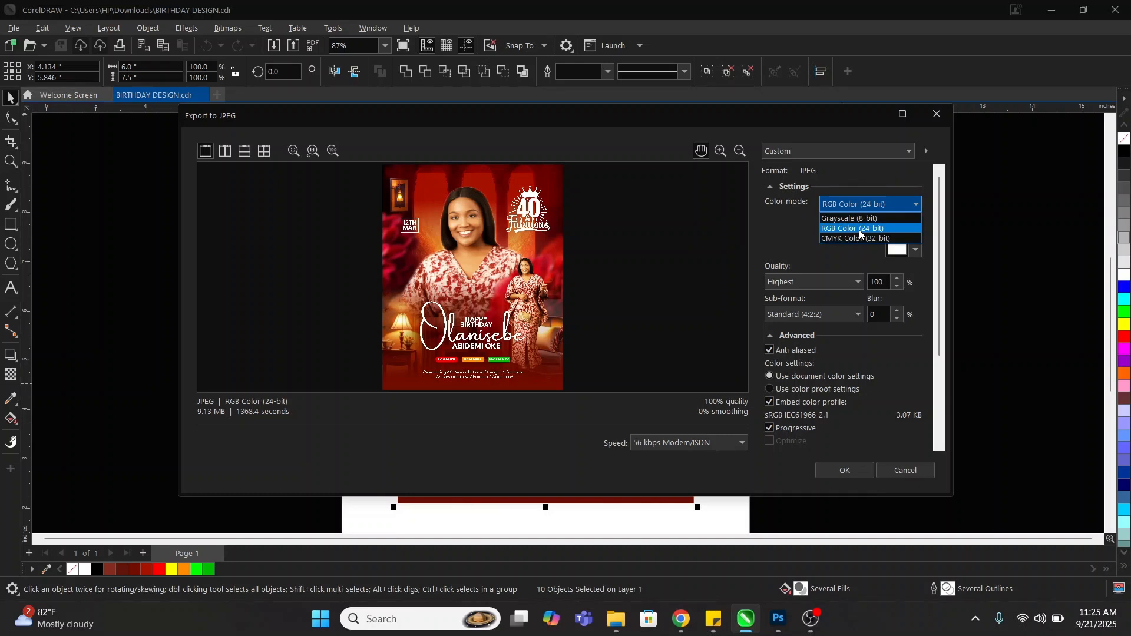
pyautogui.click(859, 230)
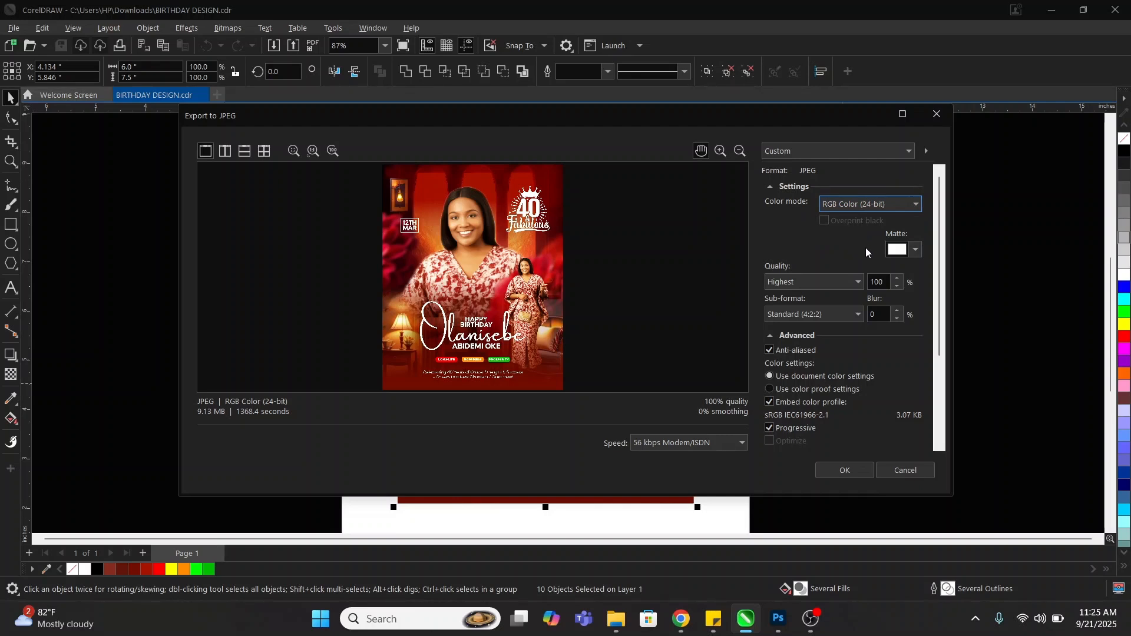
pyautogui.click(913, 247)
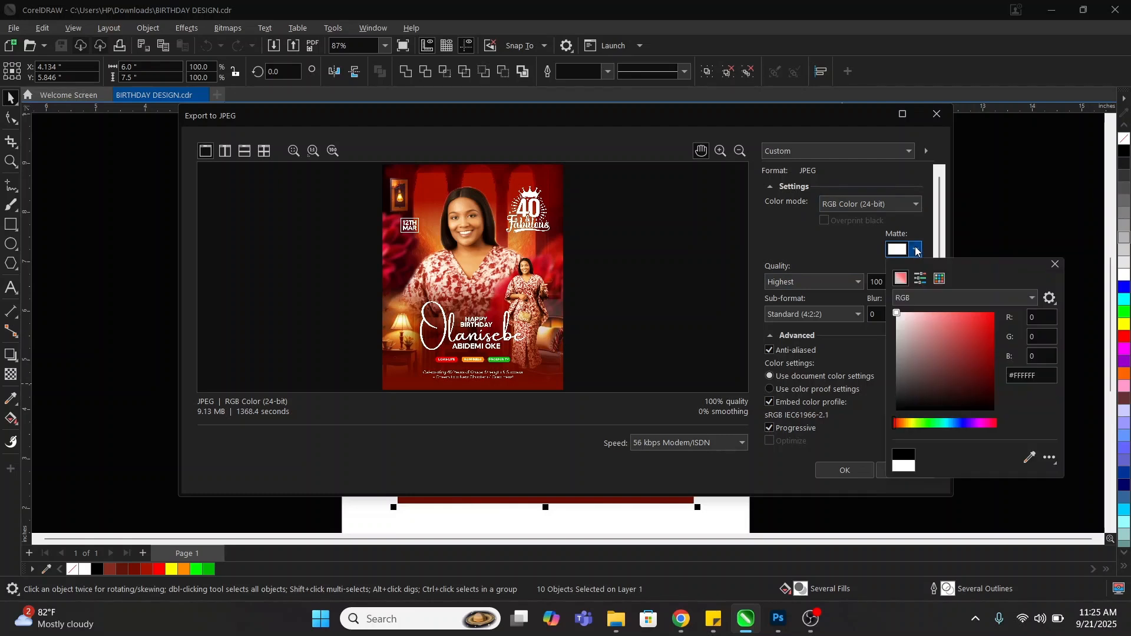
pyautogui.click(914, 249)
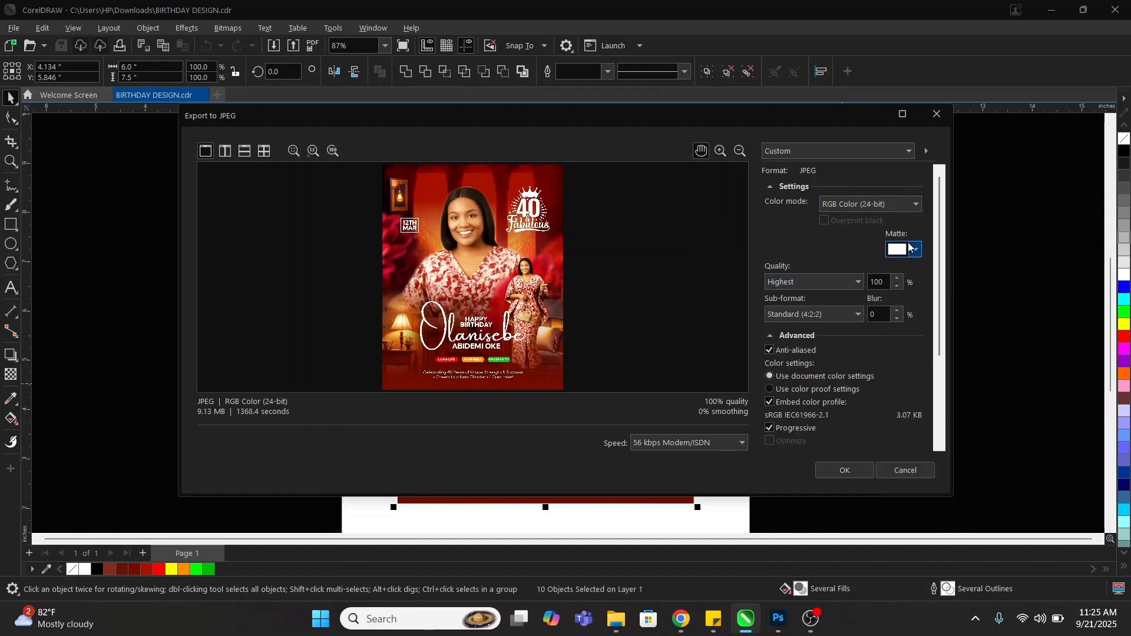
pyautogui.click(825, 277)
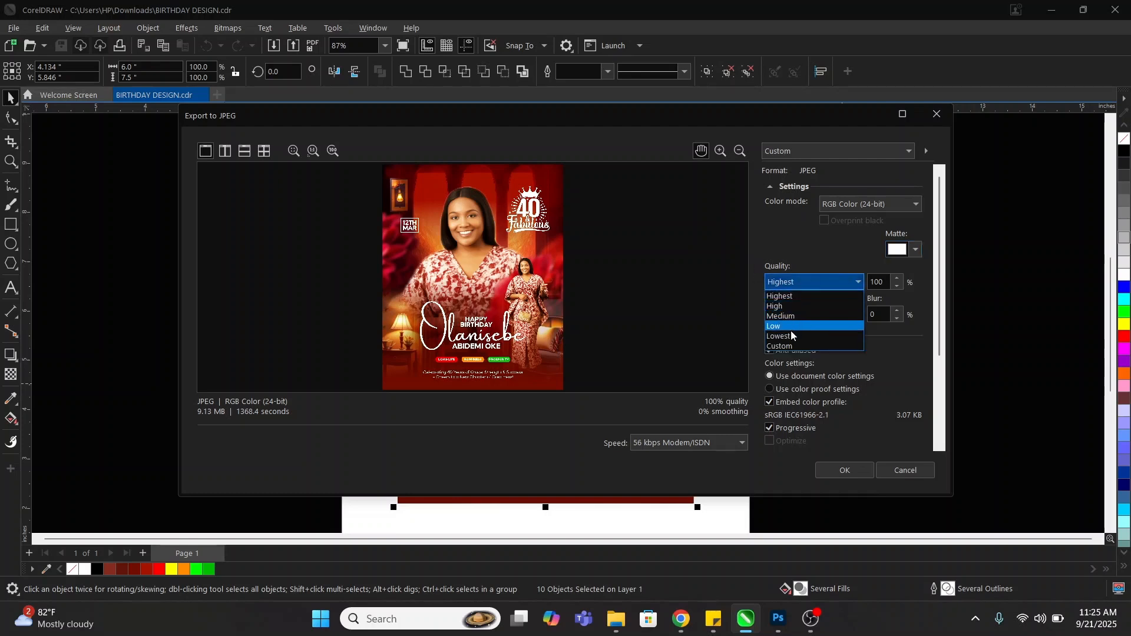
pyautogui.click(782, 297)
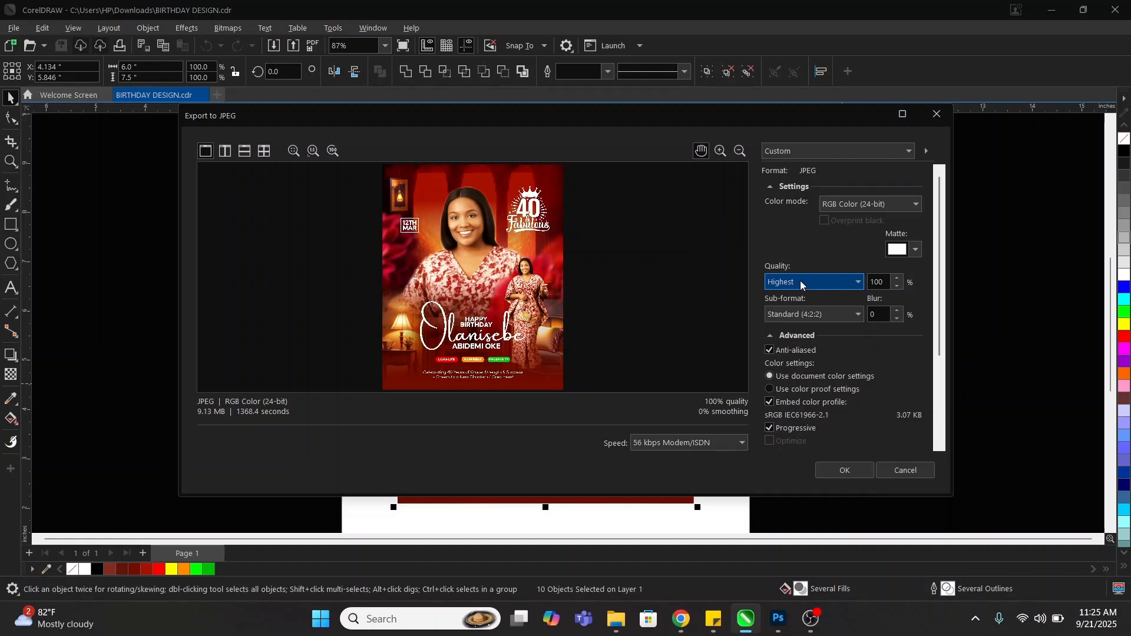
pyautogui.click(857, 315)
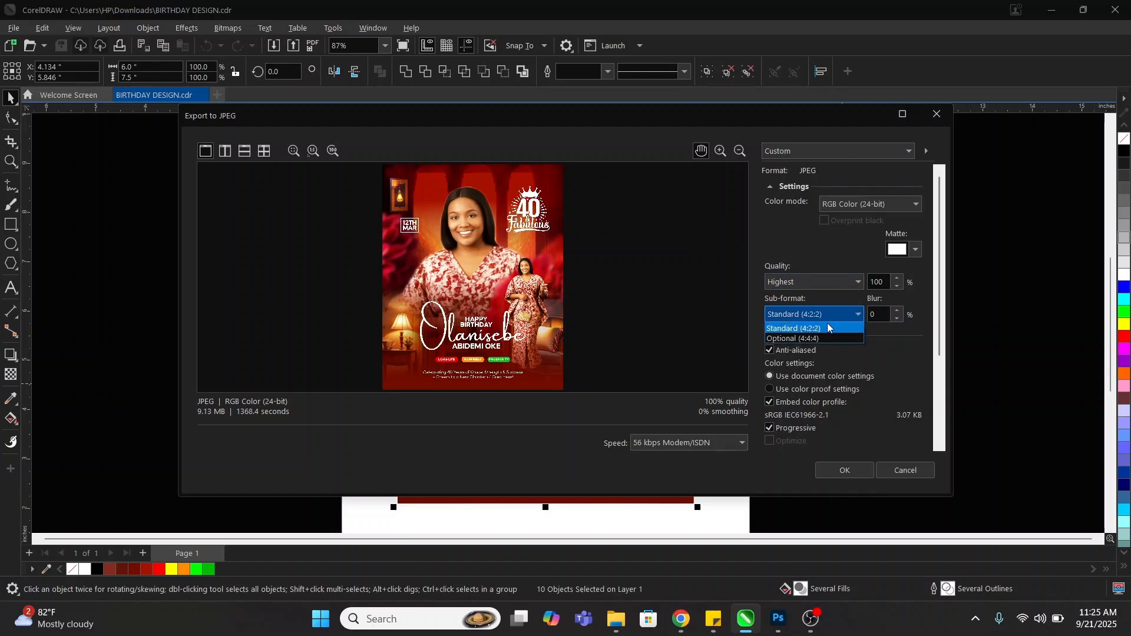
pyautogui.click(853, 315)
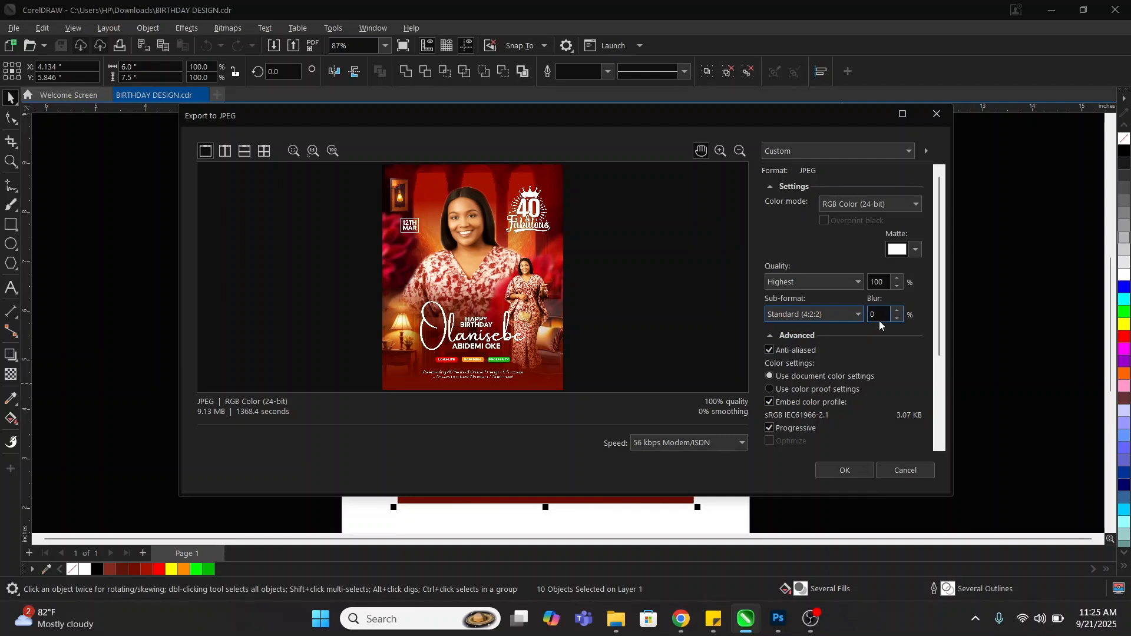
# Step: Review the advanced JPEG export settings, including the Anti-aliased option
pyautogui.click(770, 337)
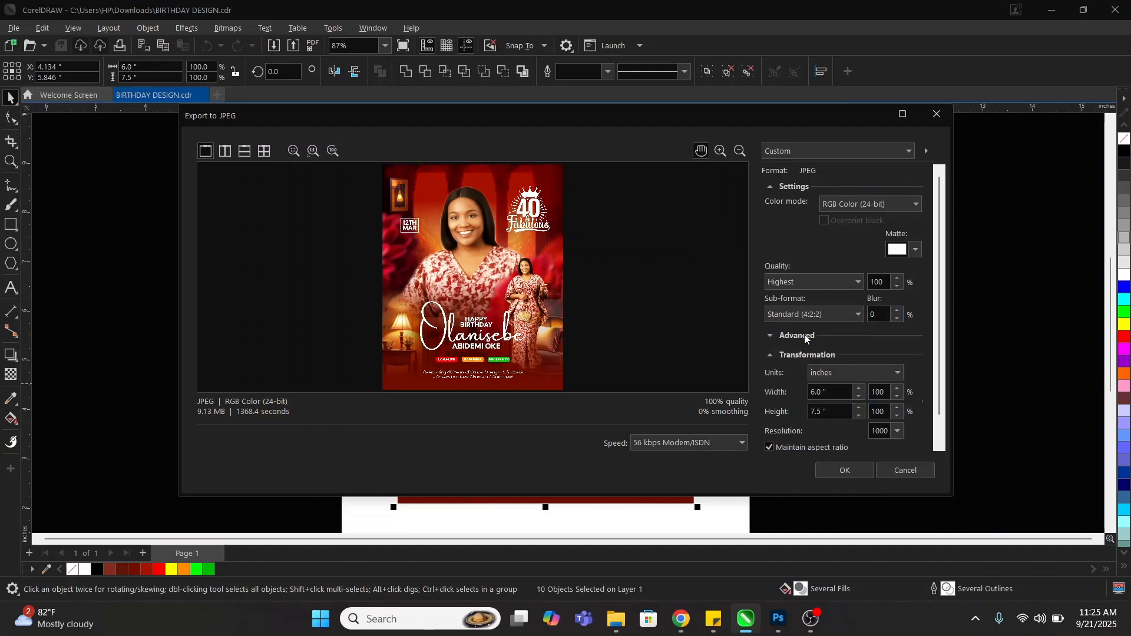
pyautogui.click(771, 337)
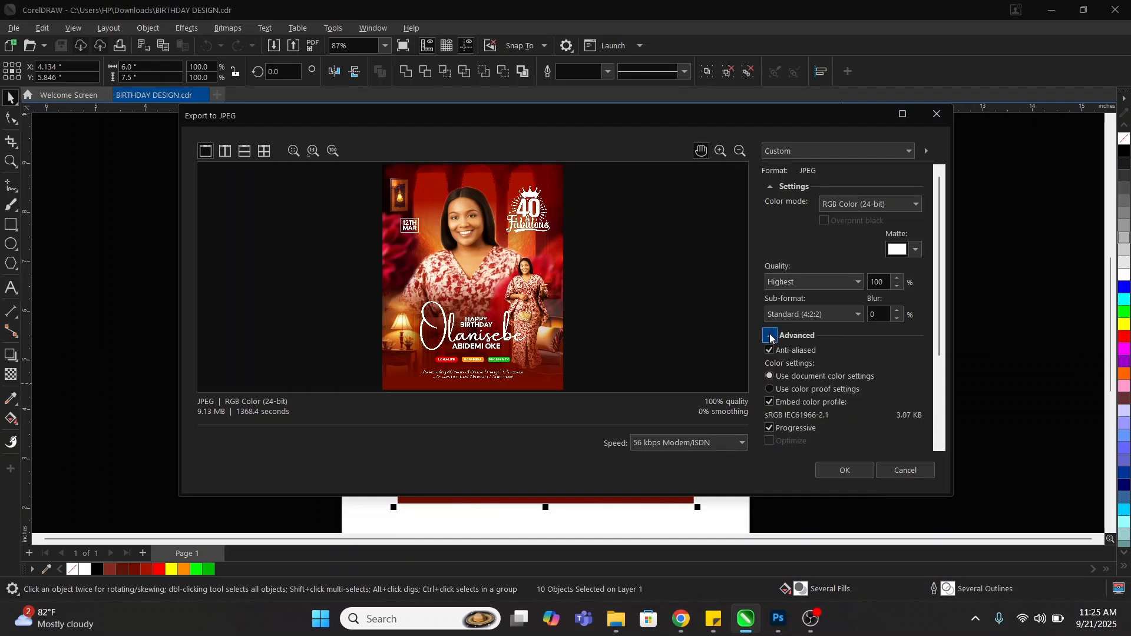
pyautogui.scroll(-1, 809, 380)
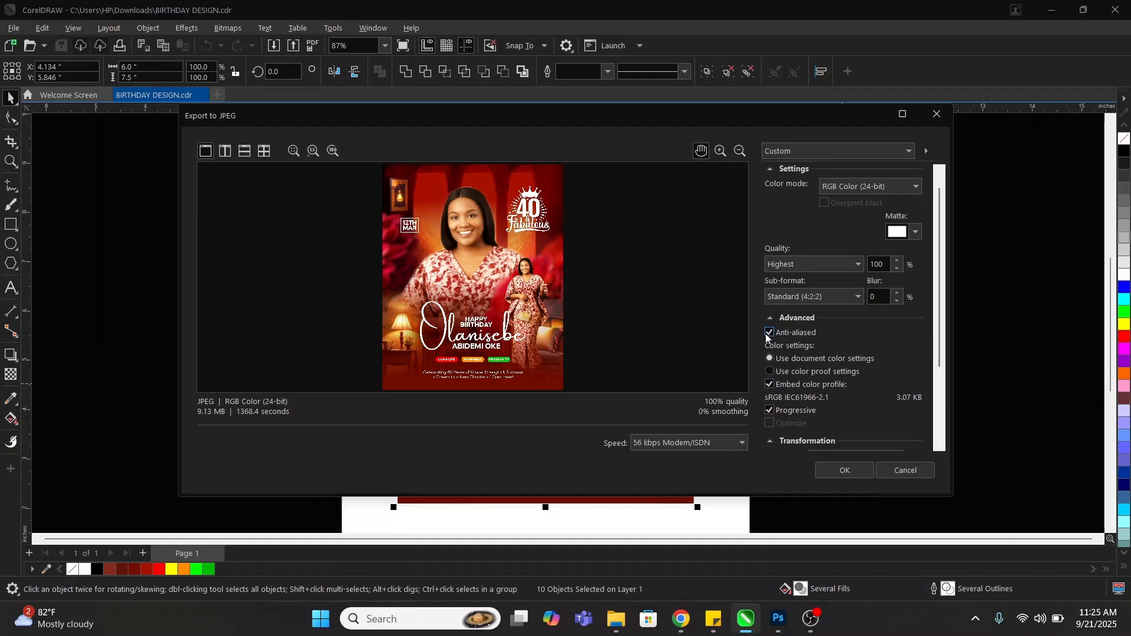
pyautogui.click(815, 338)
pyautogui.click(770, 332)
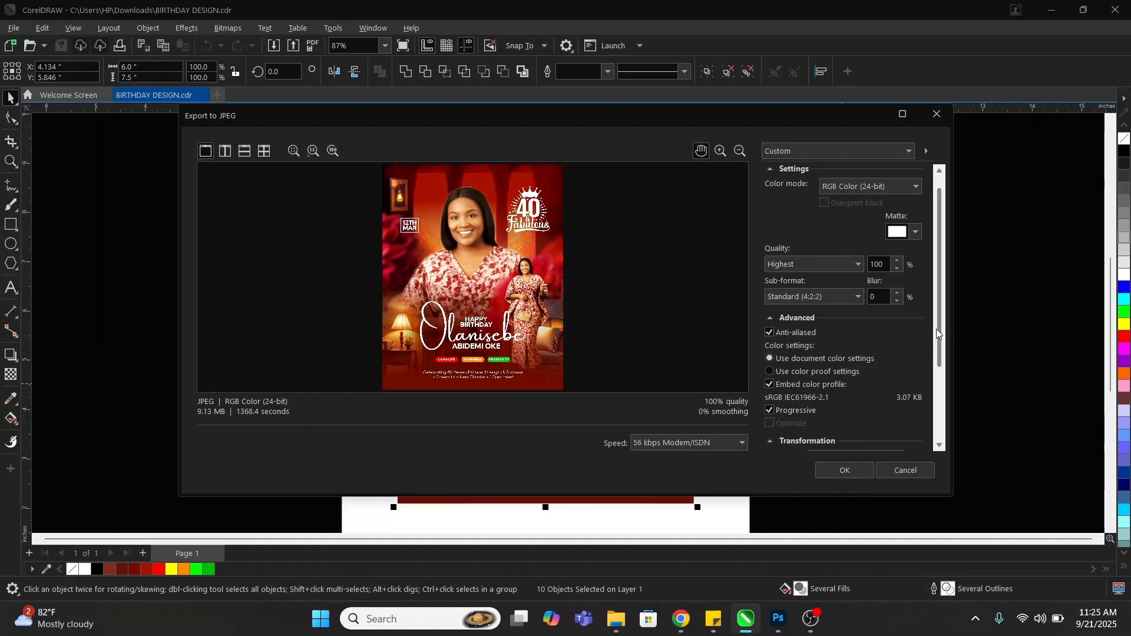
pyautogui.moveTo(937, 328); pyautogui.dragTo(940, 343)
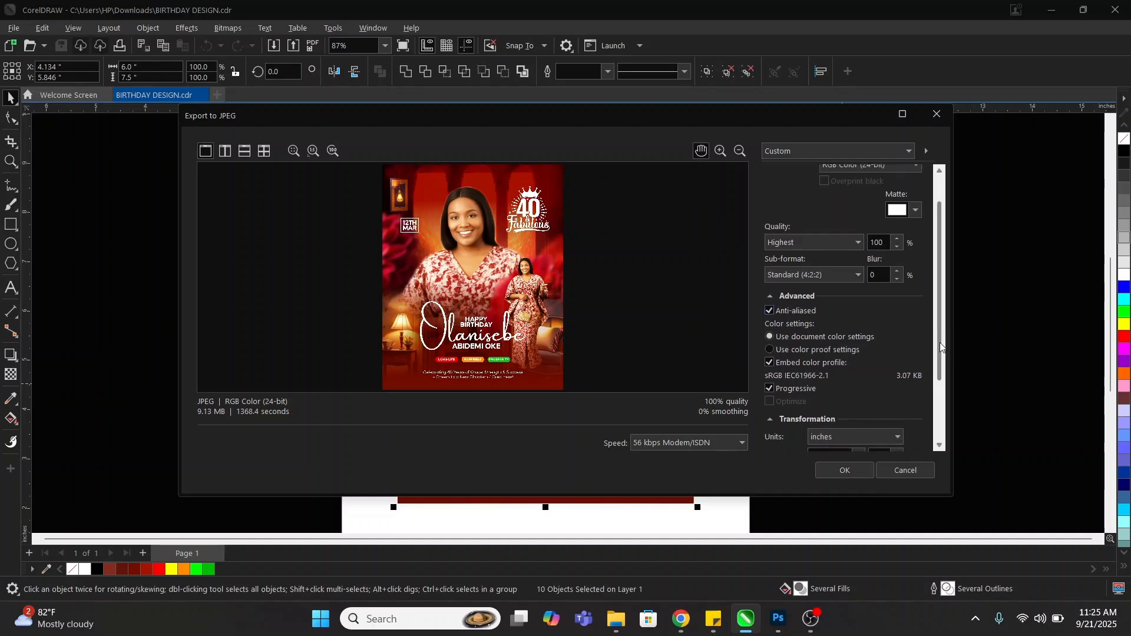
# Step: Set the export resolution to 500 and complete the JPEG export
pyautogui.click(771, 296)
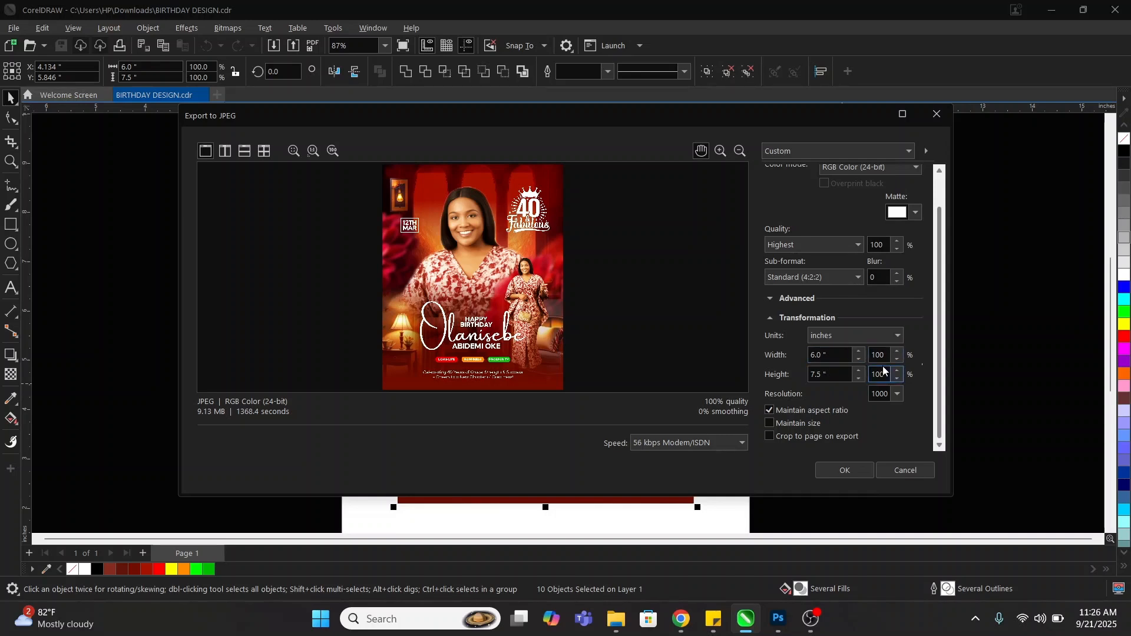
pyautogui.click(880, 395)
pyautogui.write('5')
pyautogui.click(846, 469)
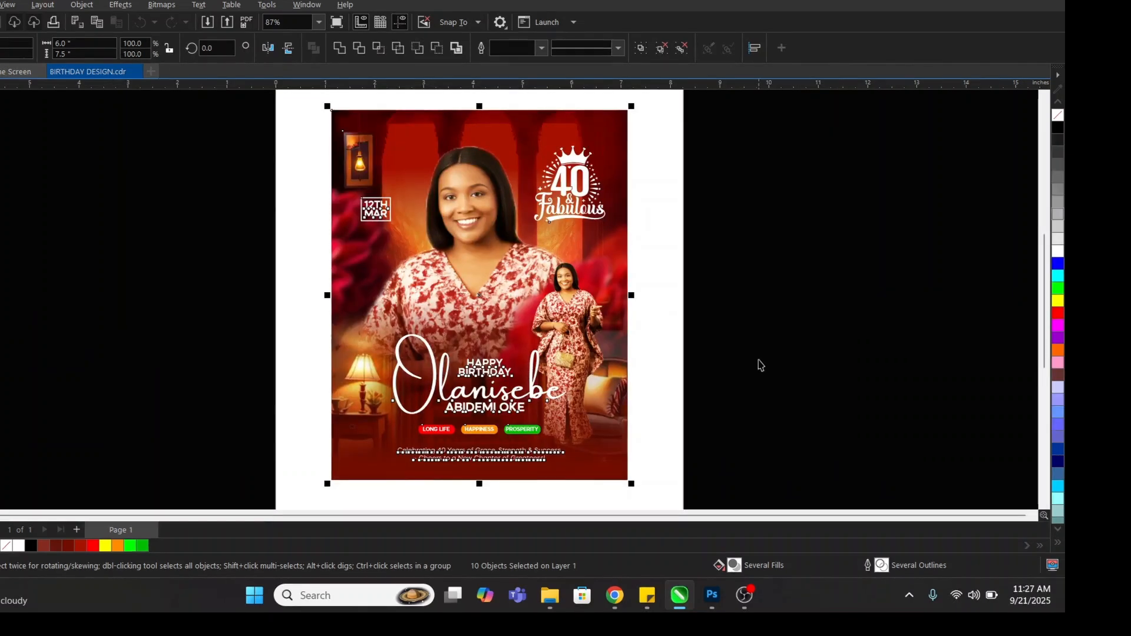
# Step: Switch to File Explorer and view the exported BIRTHDAY DESIGN FLYER image from Downloads in a maximized photo viewer, closing it when done
pyautogui.click(826, 389)
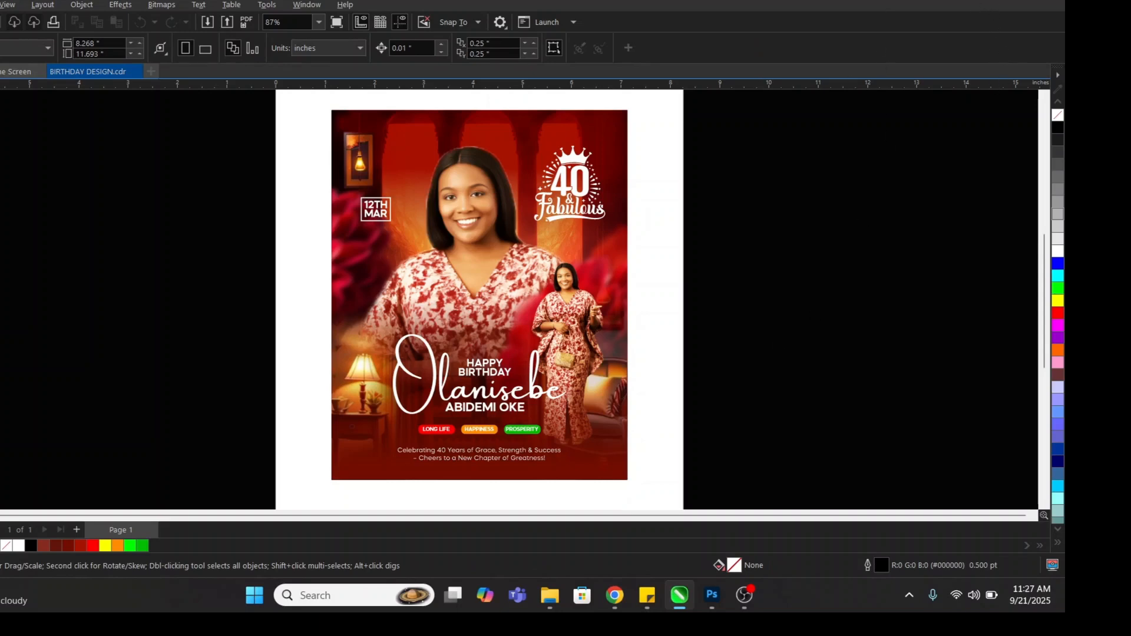
pyautogui.click(980, 0)
pyautogui.click(554, 601)
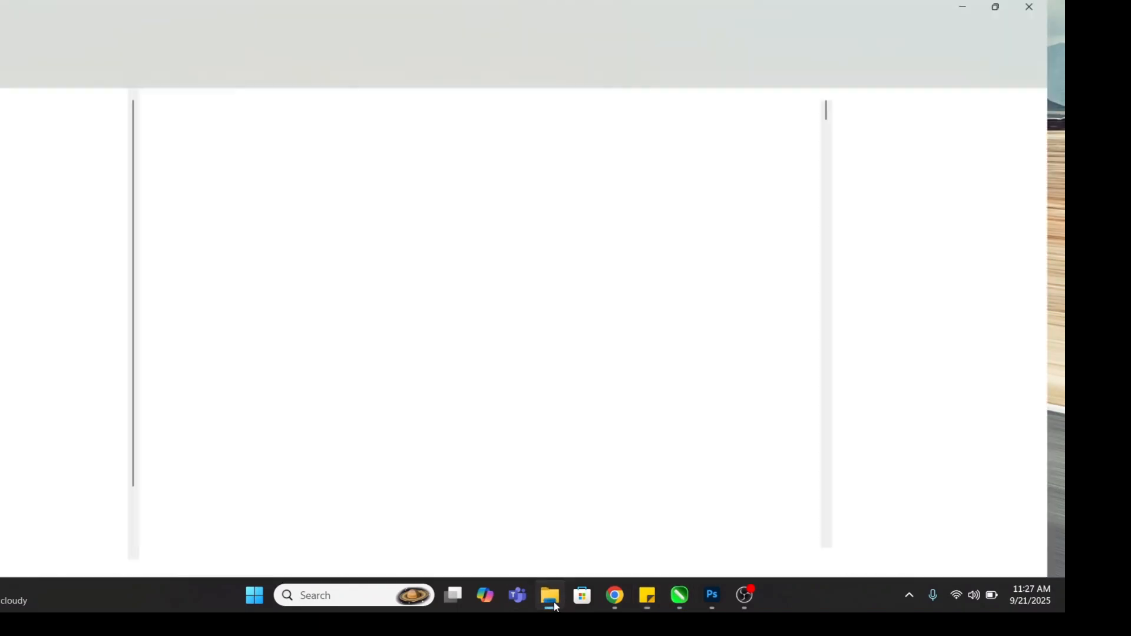
pyautogui.click(172, 147)
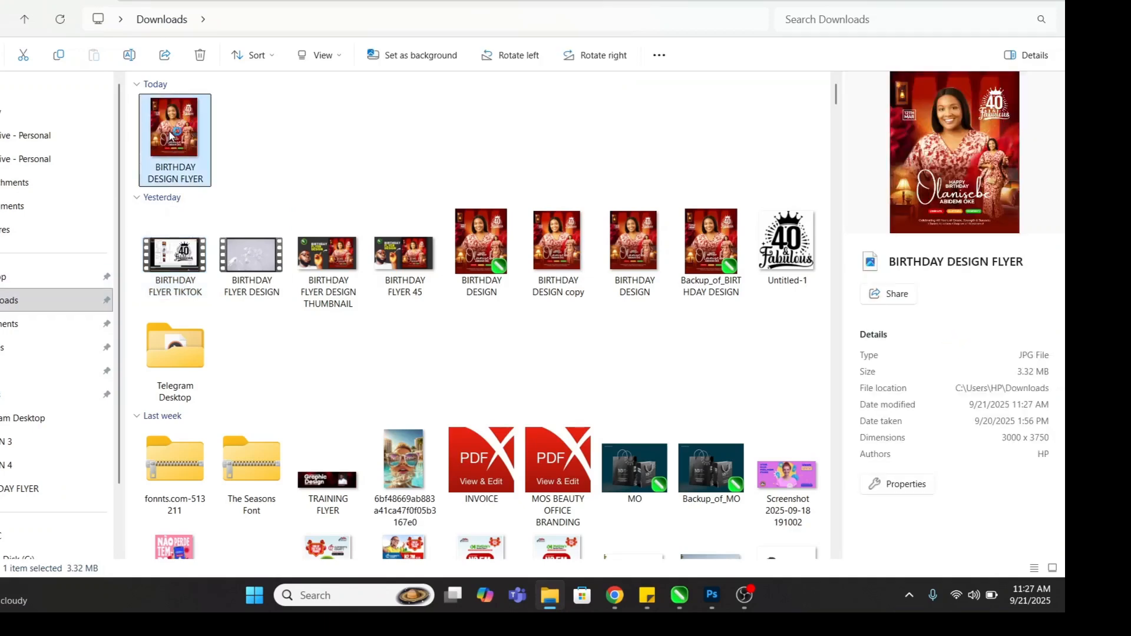
pyautogui.doubleClick(168, 137)
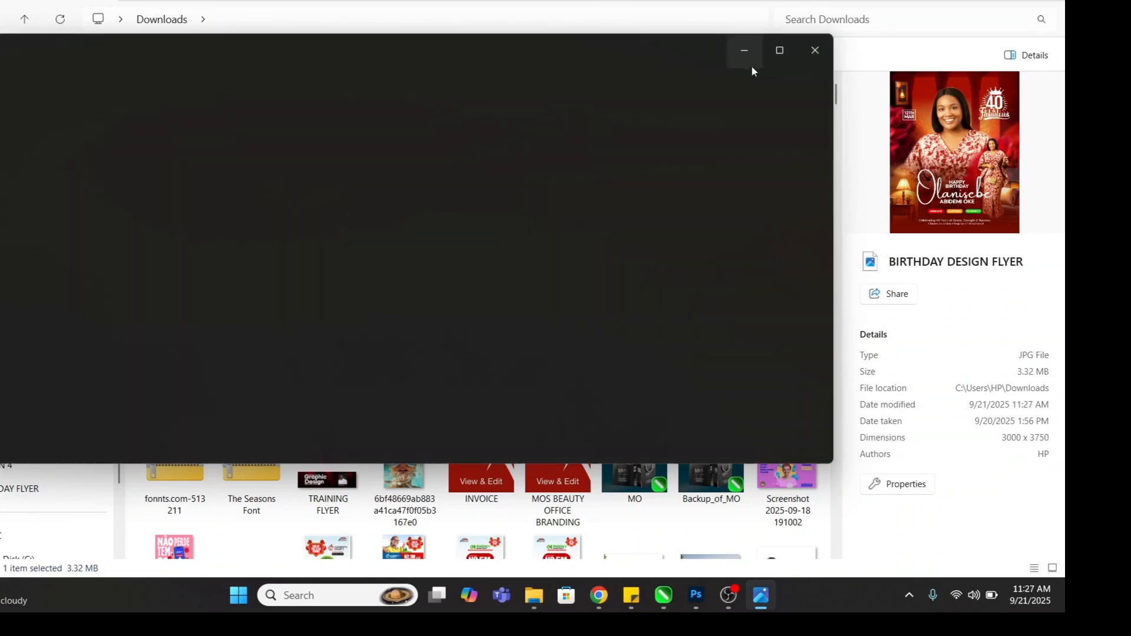
pyautogui.moveTo(783, 52)
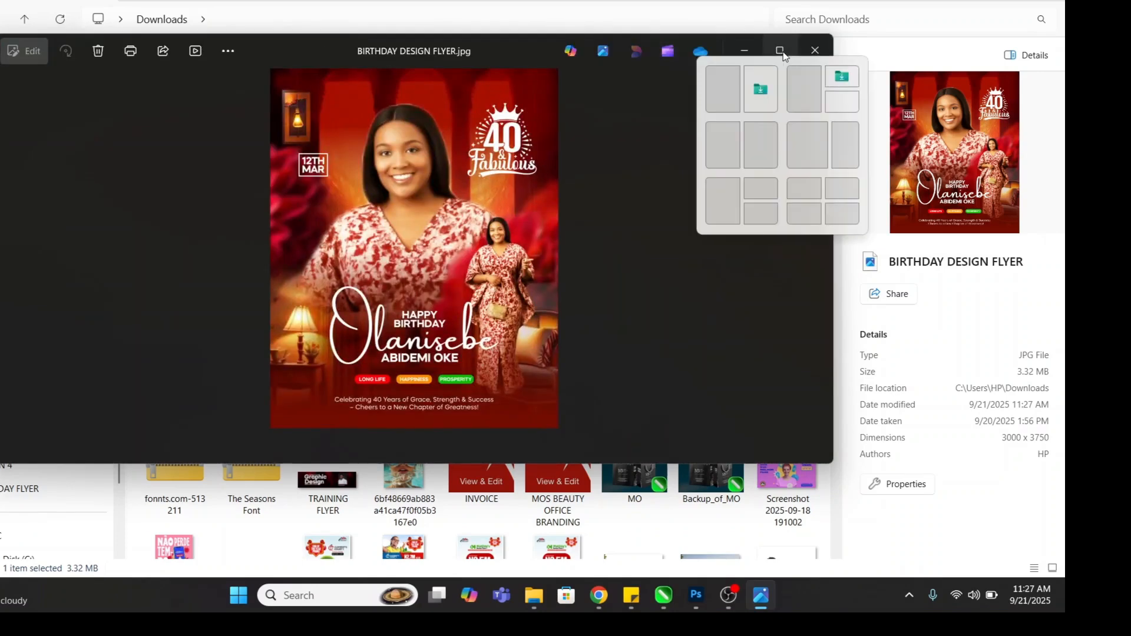
pyautogui.click(782, 53)
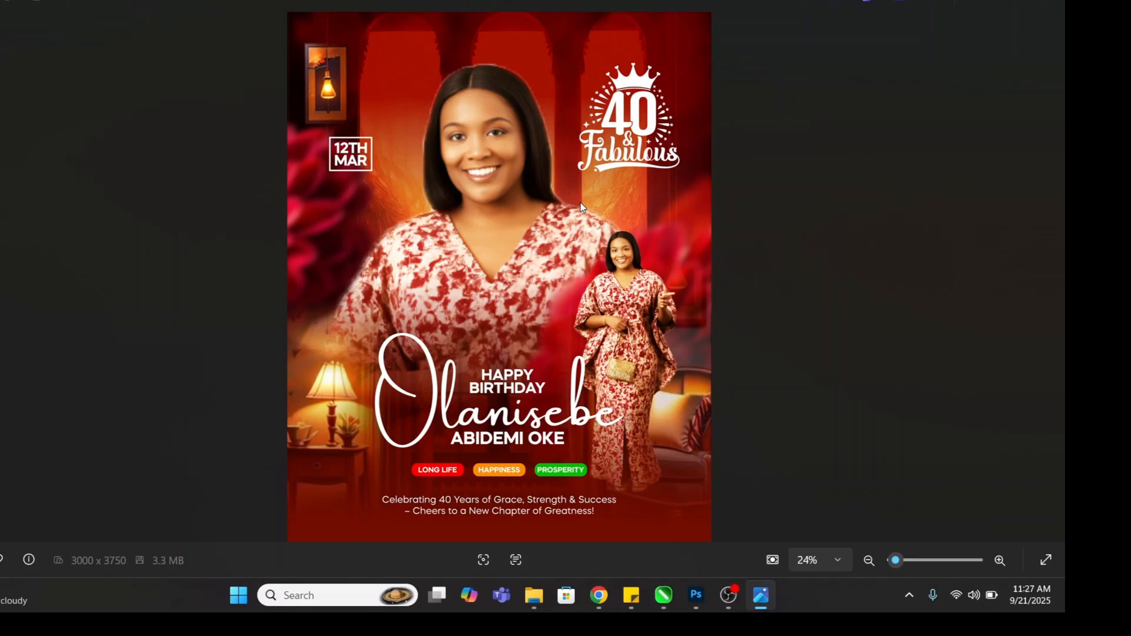
pyautogui.click(1048, 5)
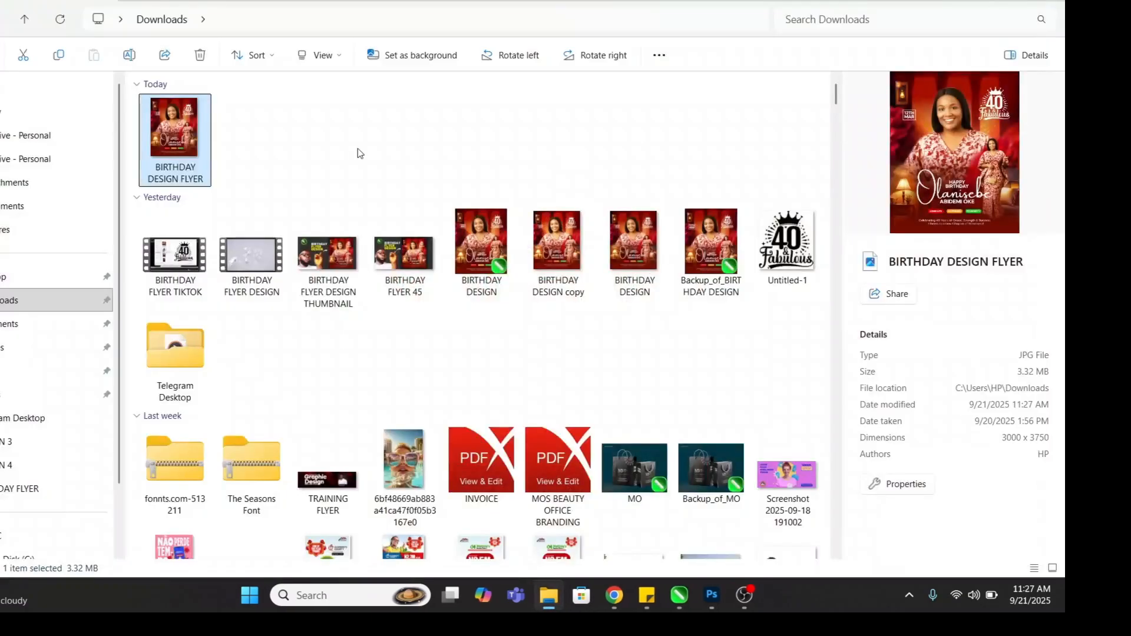
# Step: Open the BIRTHDAY DESIGN FLYER image in Photoshop and convert its locked Background into an editable layer named Layer 0
pyautogui.moveTo(182, 131); pyautogui.dragTo(586, 228)
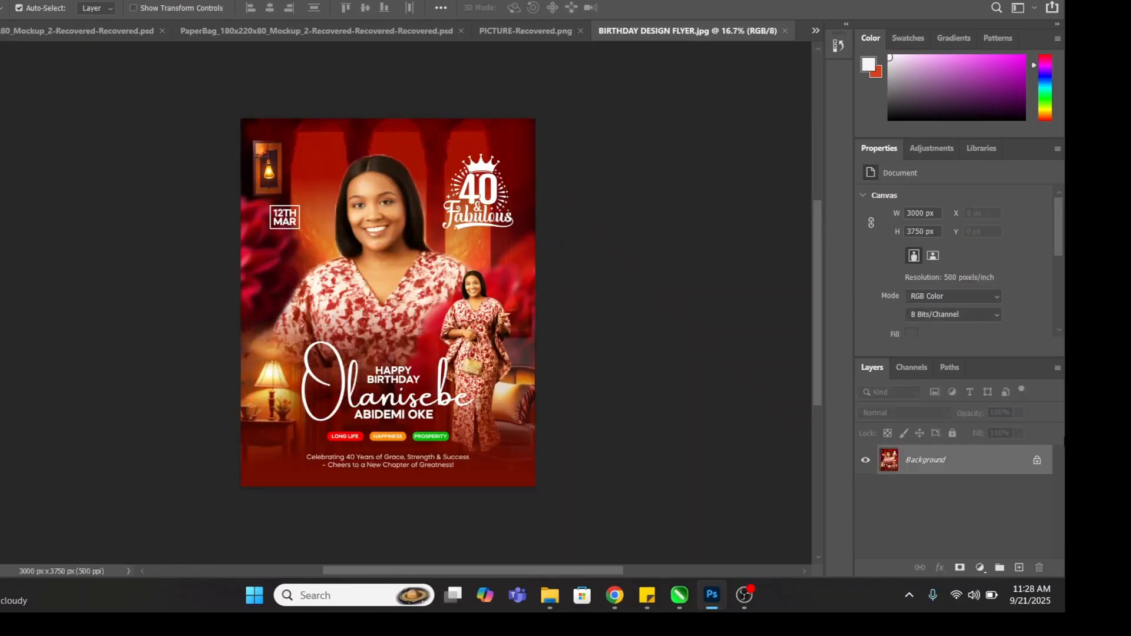
pyautogui.doubleClick(1025, 460)
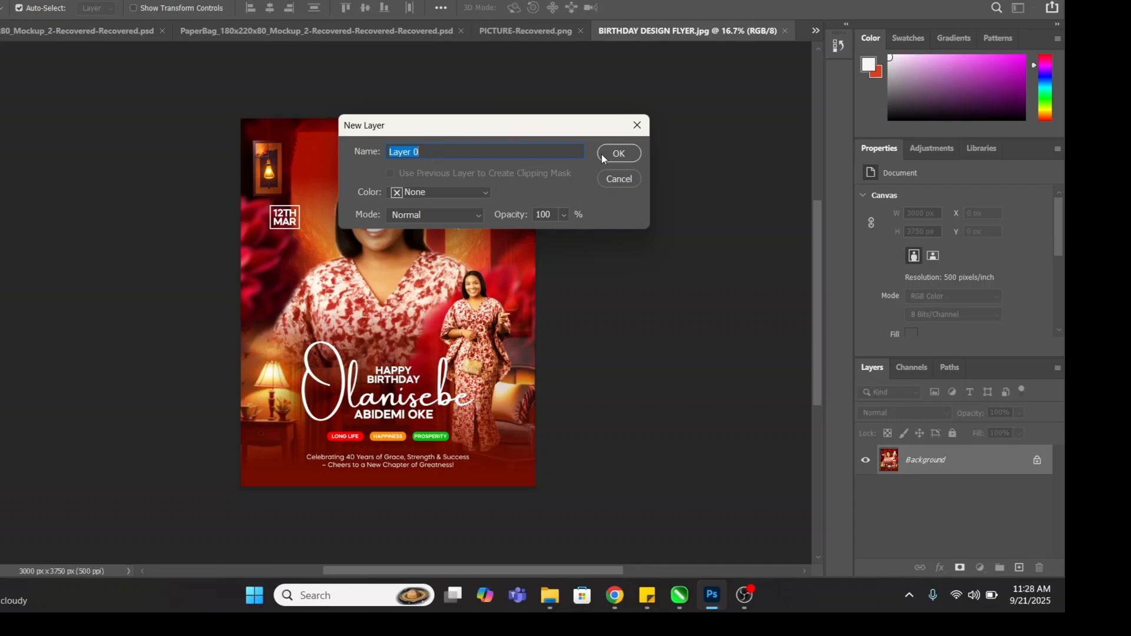
pyautogui.click(624, 155)
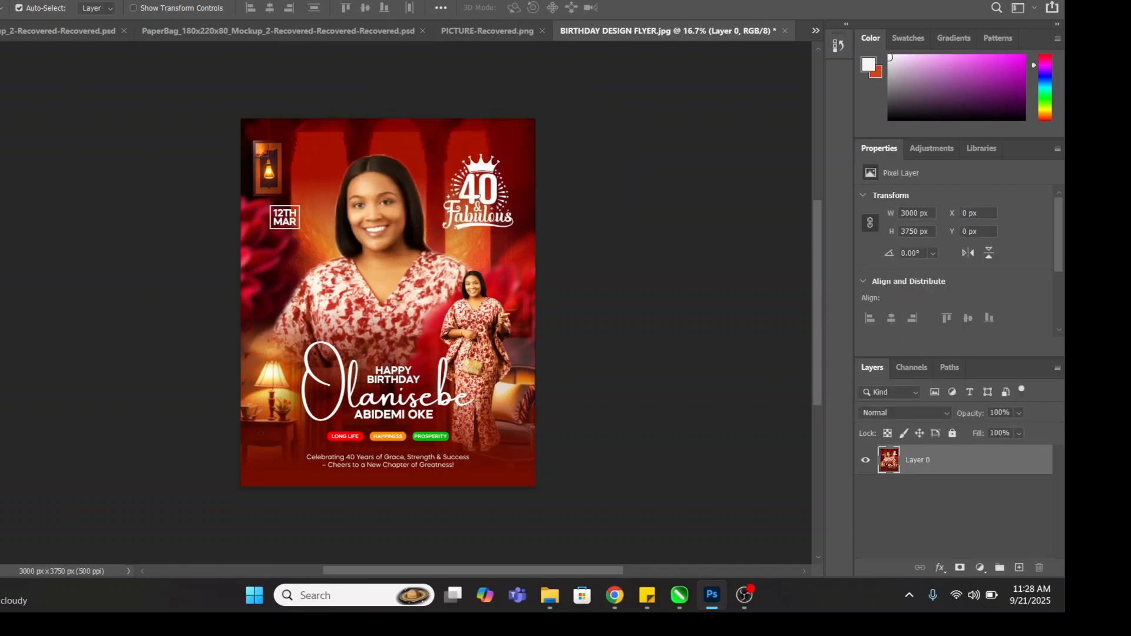
# Step: Apply a Brightness/Contrast adjustment to the flyer with Brightness 9 and Contrast 7
pyautogui.click(13, 0)
pyautogui.moveTo(52, 23)
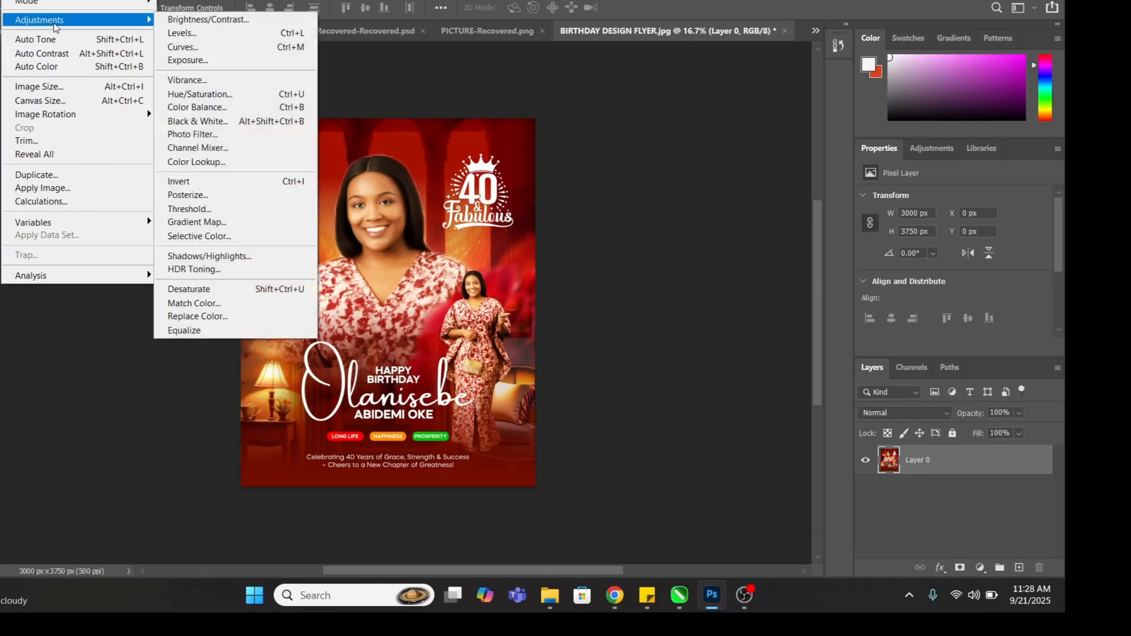
pyautogui.click(226, 23)
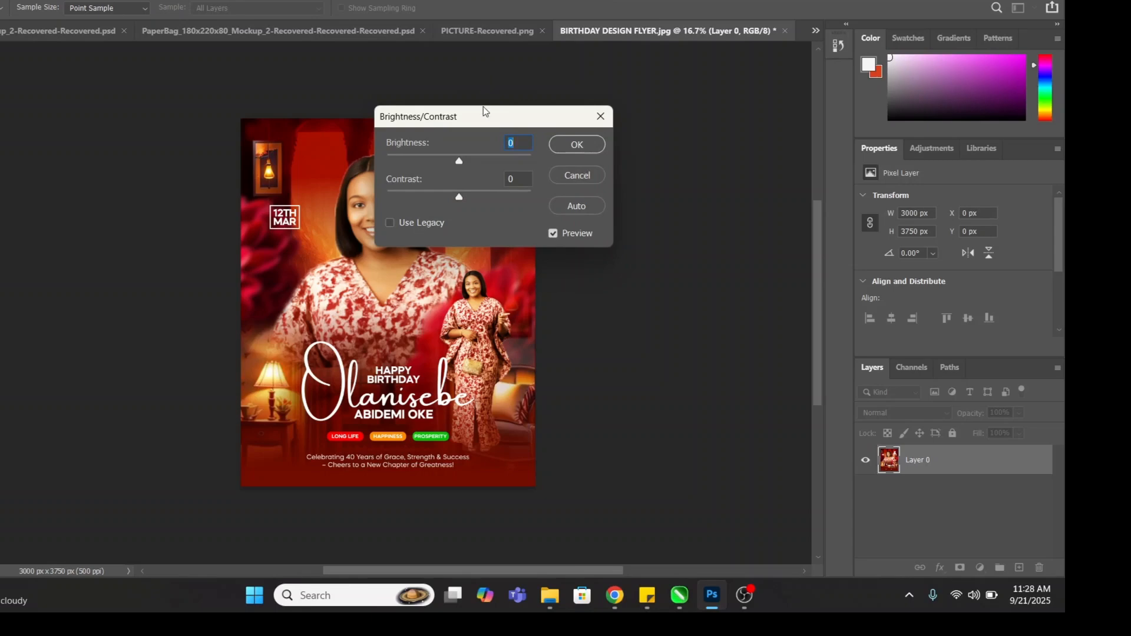
pyautogui.moveTo(484, 110); pyautogui.dragTo(652, 101)
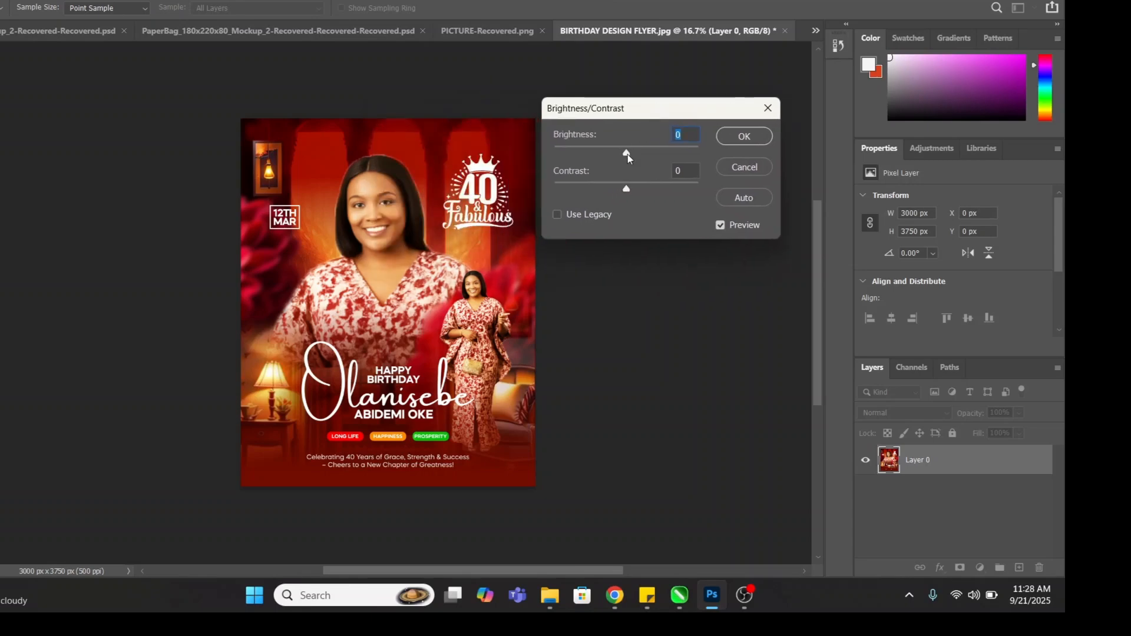
pyautogui.moveTo(627, 154); pyautogui.dragTo(631, 189)
pyautogui.click(632, 156)
pyautogui.click(631, 188)
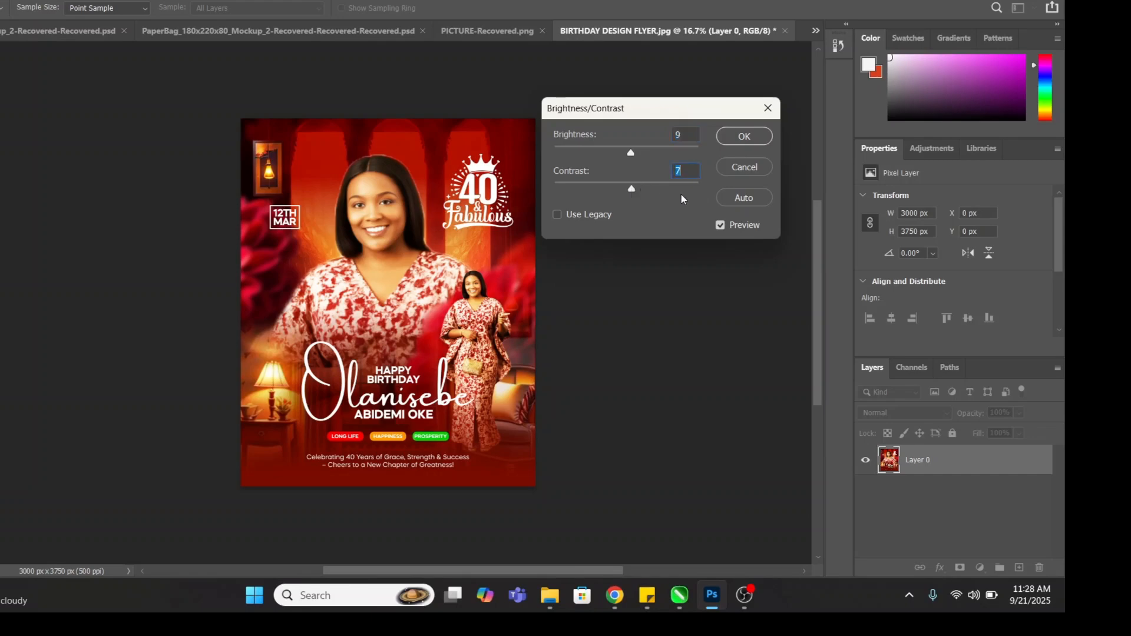
pyautogui.click(733, 139)
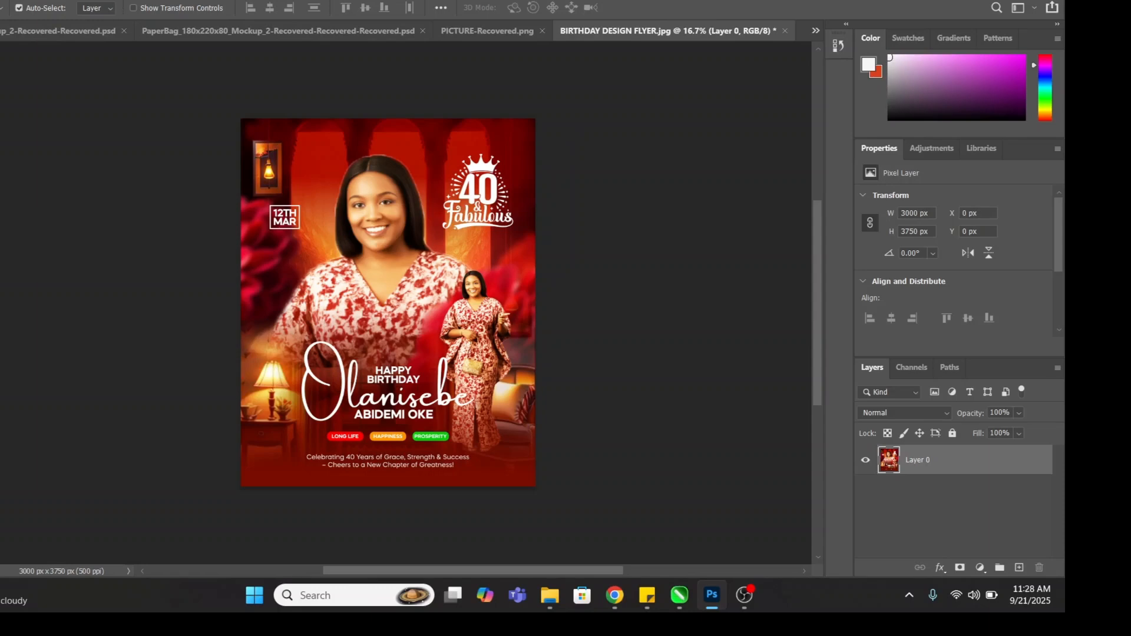
# Step: Start the Smart Sharpen filter on Layer 0 and frame its preview on the large portrait's face at 50%
pyautogui.click(134, 0)
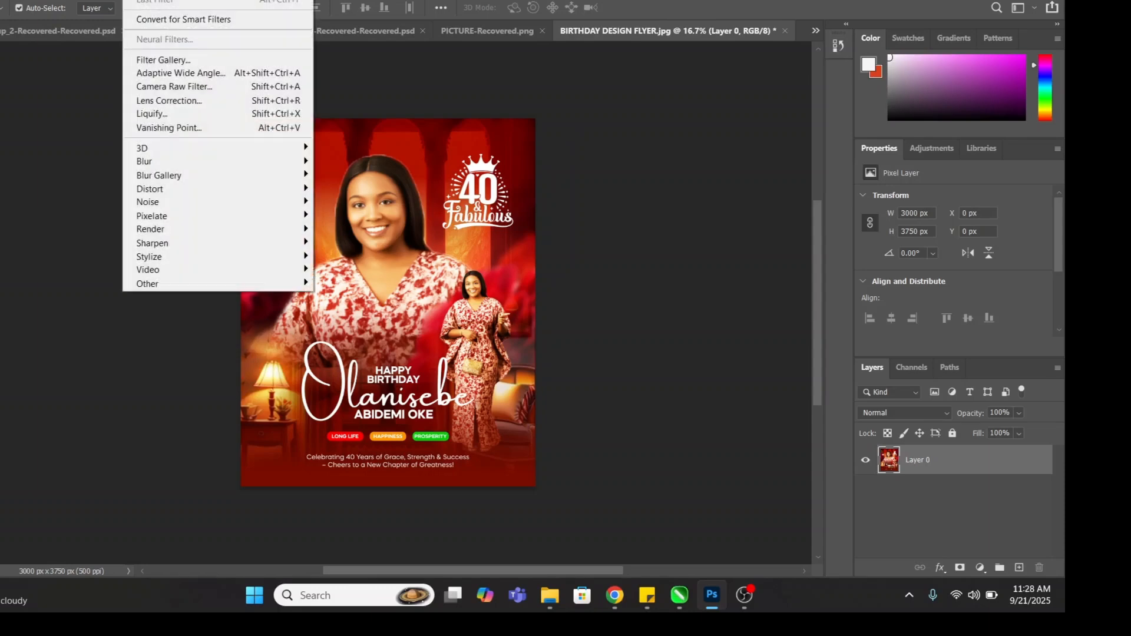
pyautogui.moveTo(171, 245)
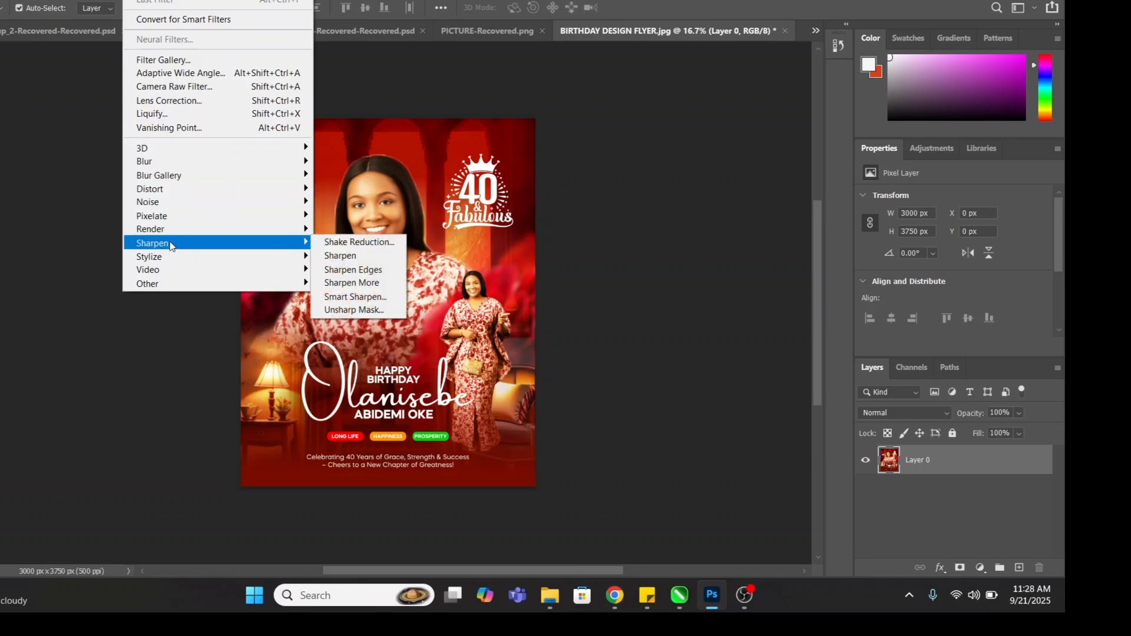
pyautogui.click(364, 297)
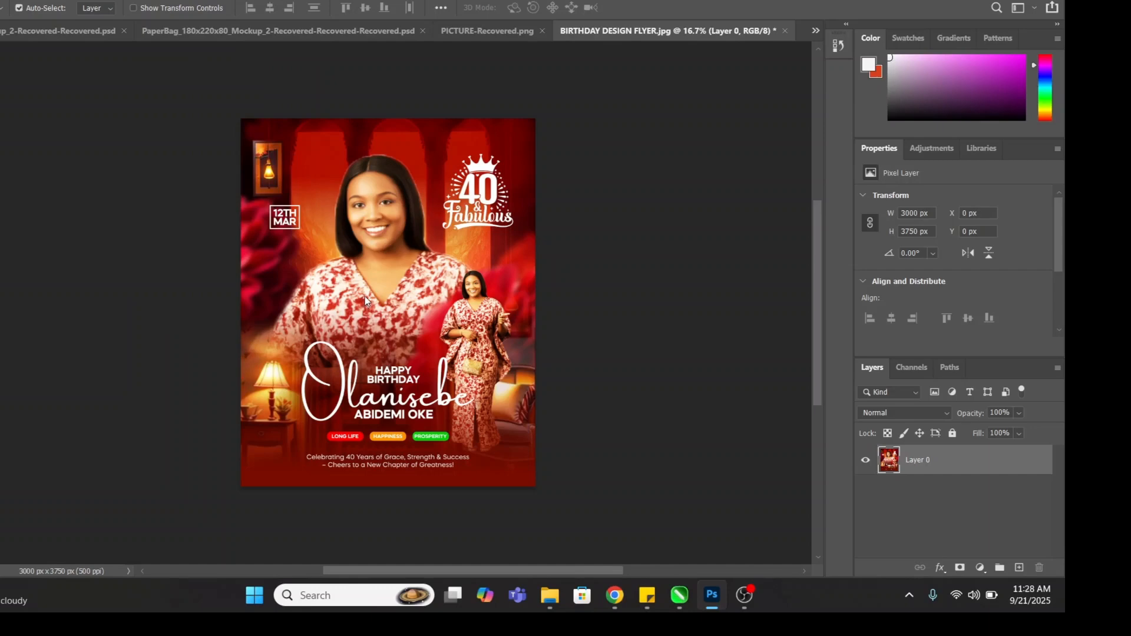
pyautogui.moveTo(579, 85); pyautogui.dragTo(824, 106)
pyautogui.scroll(-2, 575, 200)
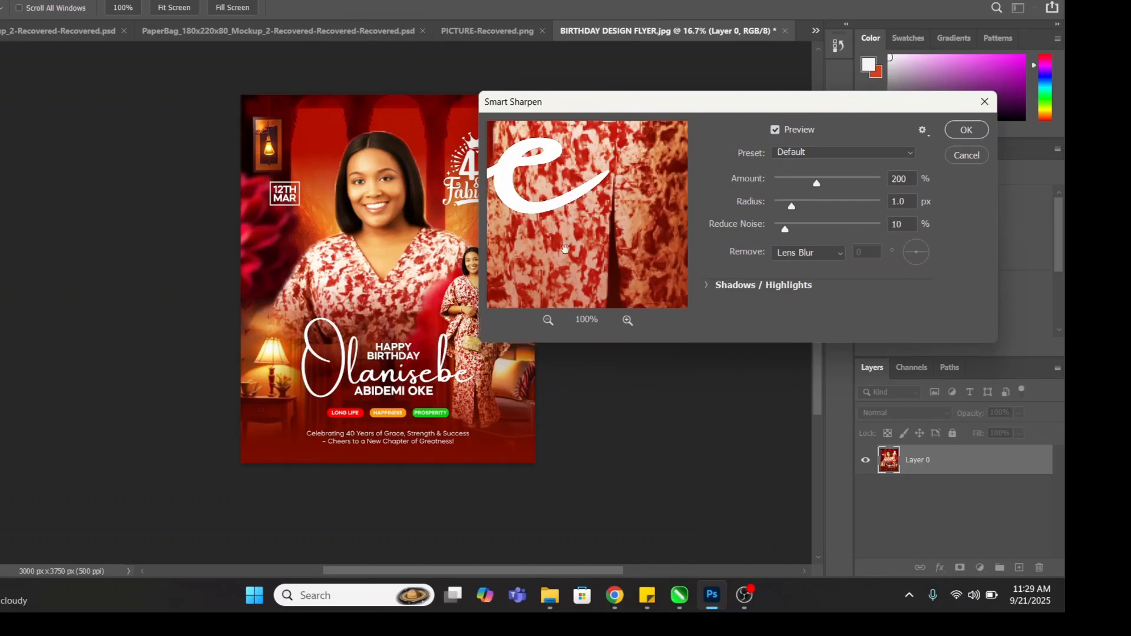
pyautogui.click(547, 320)
pyautogui.click(547, 319)
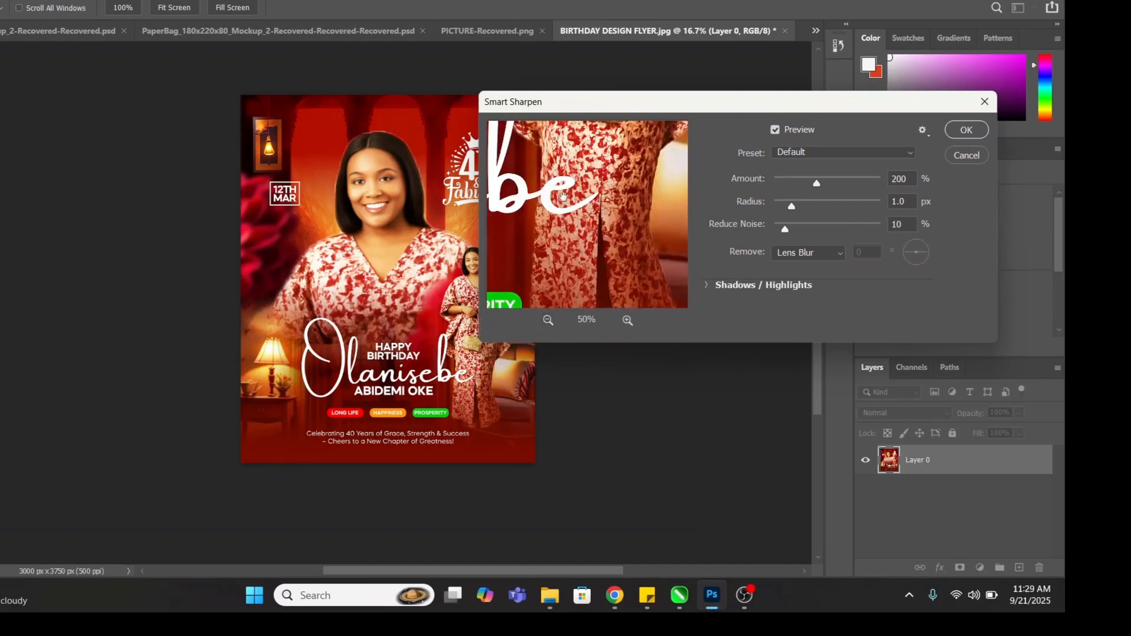
pyautogui.moveTo(563, 142); pyautogui.dragTo(582, 170)
pyautogui.moveTo(587, 170); pyautogui.dragTo(656, 251)
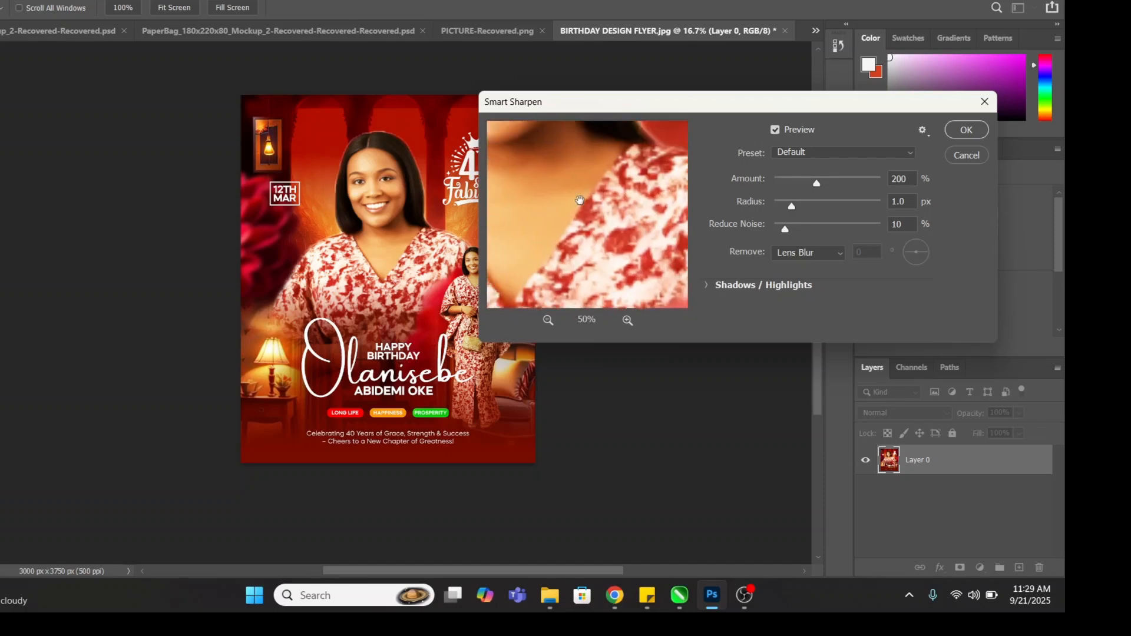
pyautogui.moveTo(568, 147); pyautogui.dragTo(567, 172)
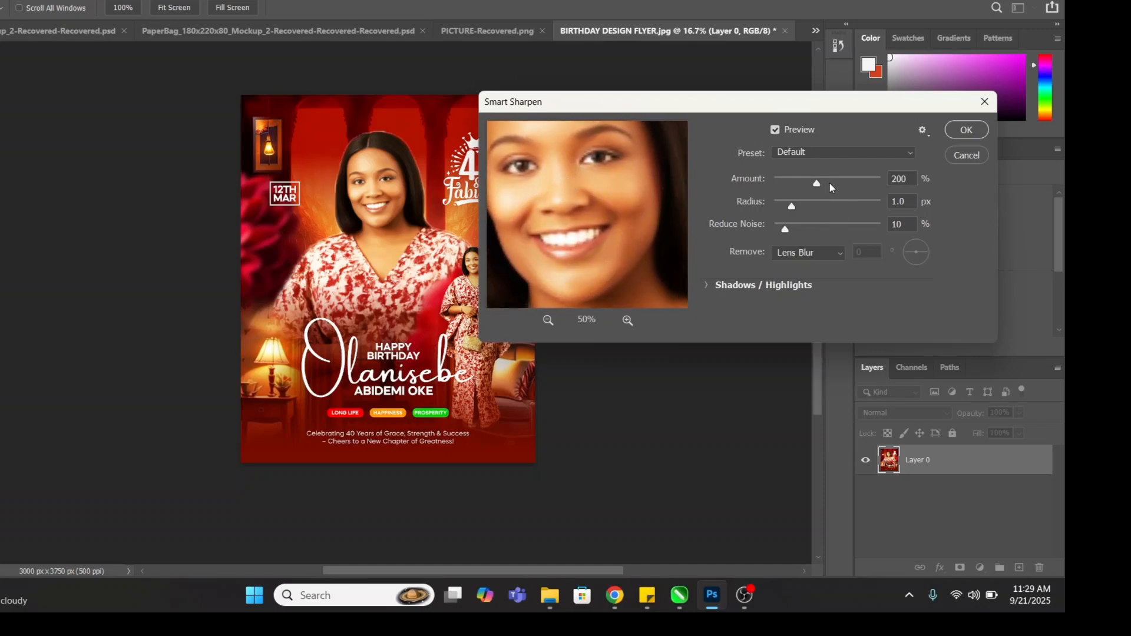
# Step: Set the Smart Sharpen Amount to 221%, Reduce Noise to 19% and Radius to 8.6 px
pyautogui.click(821, 182)
pyautogui.click(799, 202)
pyautogui.click(789, 203)
pyautogui.click(802, 202)
pyautogui.click(794, 226)
pyautogui.moveTo(811, 203); pyautogui.dragTo(831, 204)
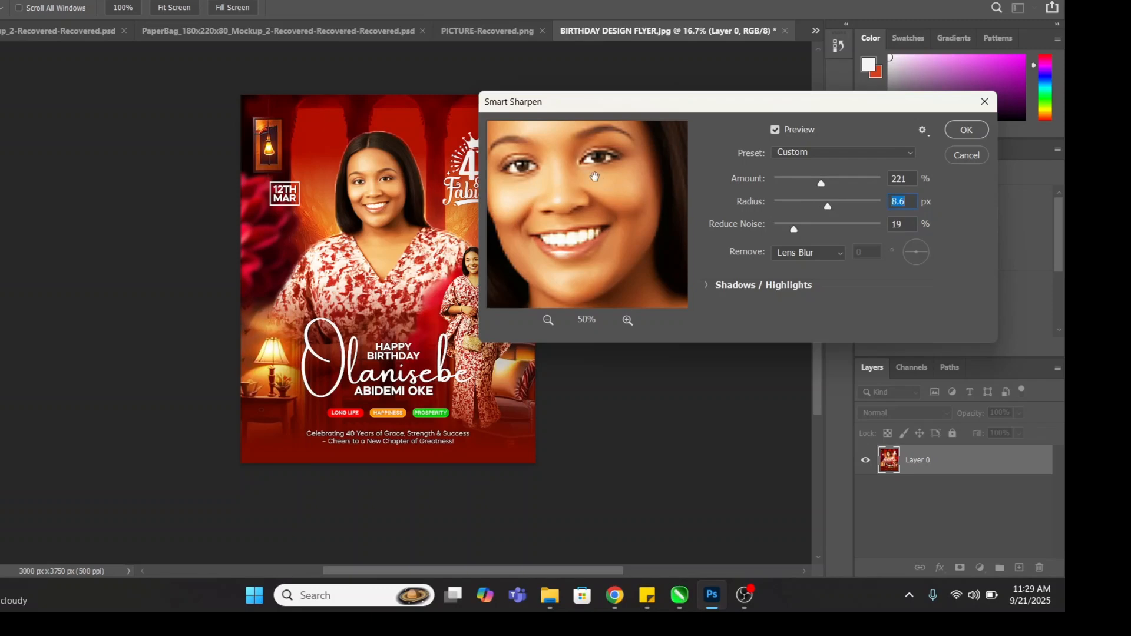
# Step: Compare sharpening radii of 1.3 px and 9.4 px on the face, and set the Radius to 13.2 px
pyautogui.click(794, 203)
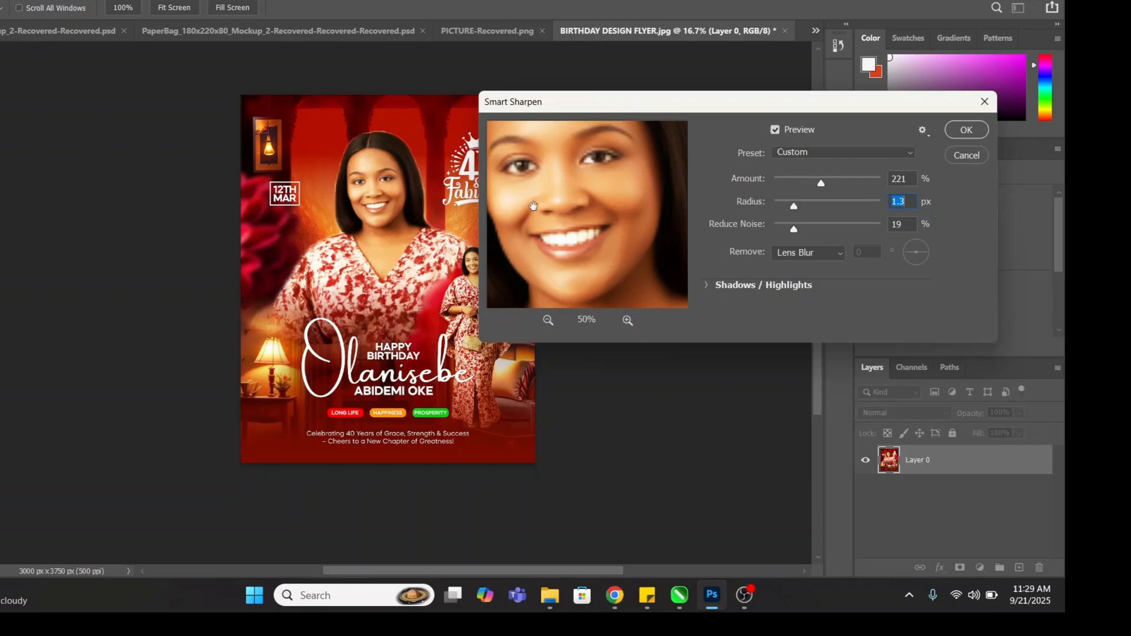
pyautogui.click(811, 202)
pyautogui.click(818, 200)
pyautogui.click(831, 202)
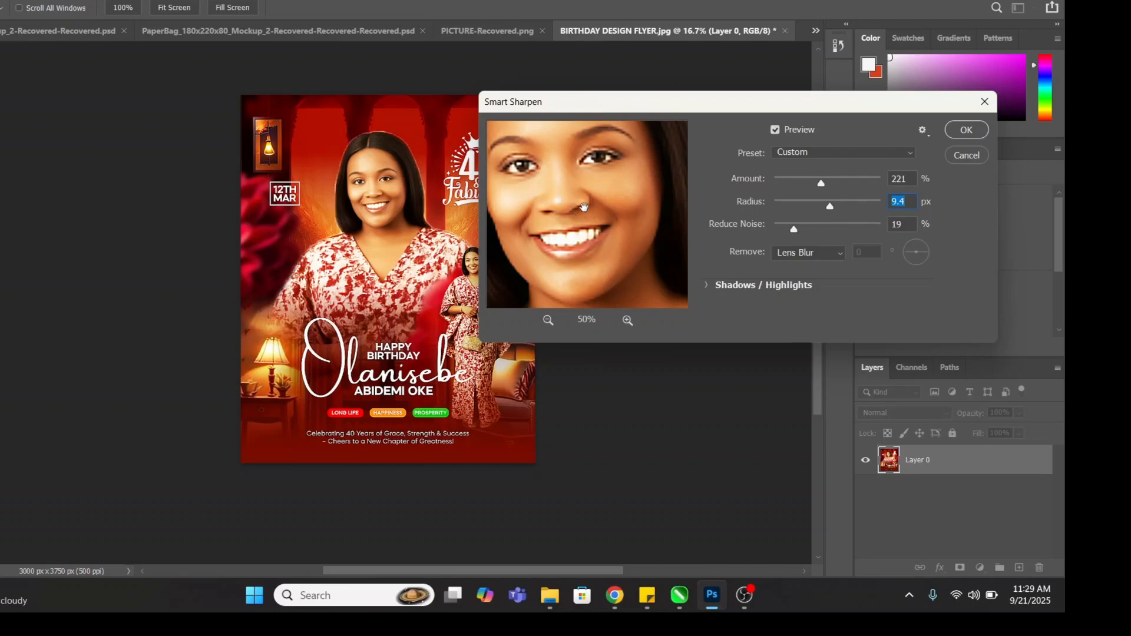
pyautogui.moveTo(832, 201); pyautogui.dragTo(842, 201)
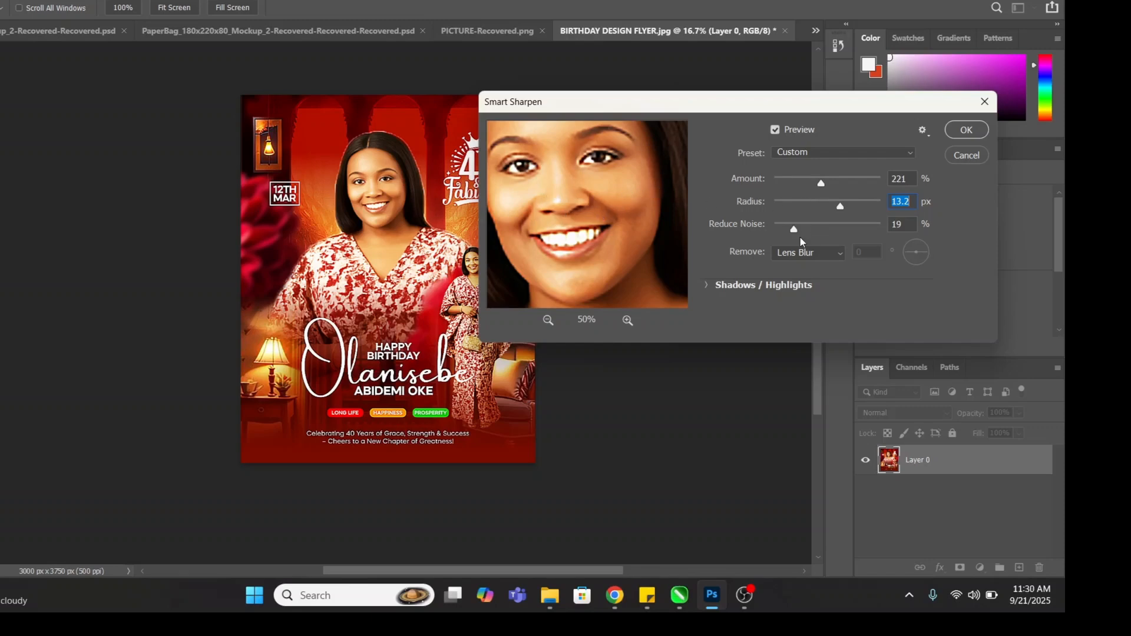
# Step: Raise Reduce Noise above 19% and apply the Smart Sharpen filter to the flyer
pyautogui.moveTo(797, 228); pyautogui.dragTo(803, 225)
pyautogui.click(816, 229)
pyautogui.click(964, 129)
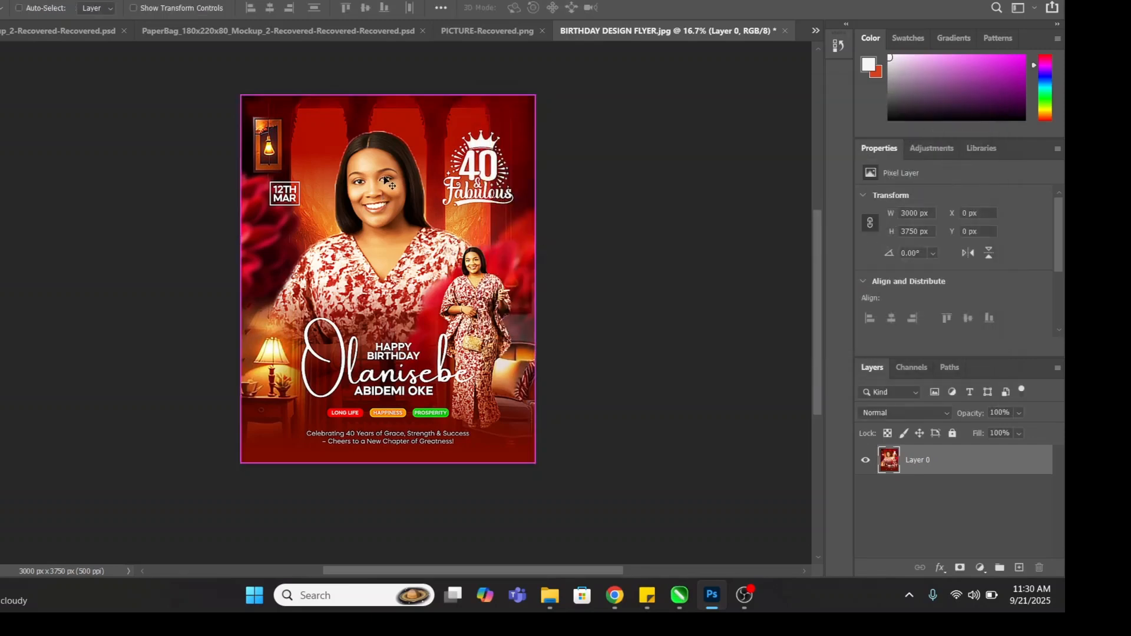
# Step: Examine the sharpening on the portrait's face, dress and lettering up close, and check the whole flyer
pyautogui.hscroll(-3, 389, 174)
pyautogui.hscroll(-2, 486, 168)
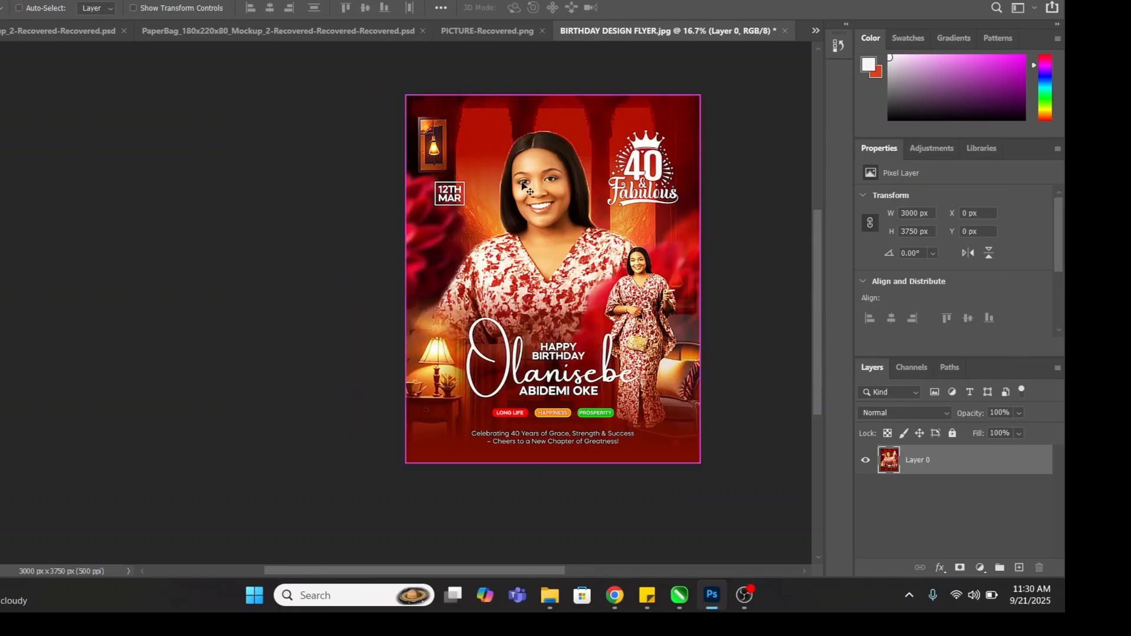
pyautogui.scroll(1, 596, 196)
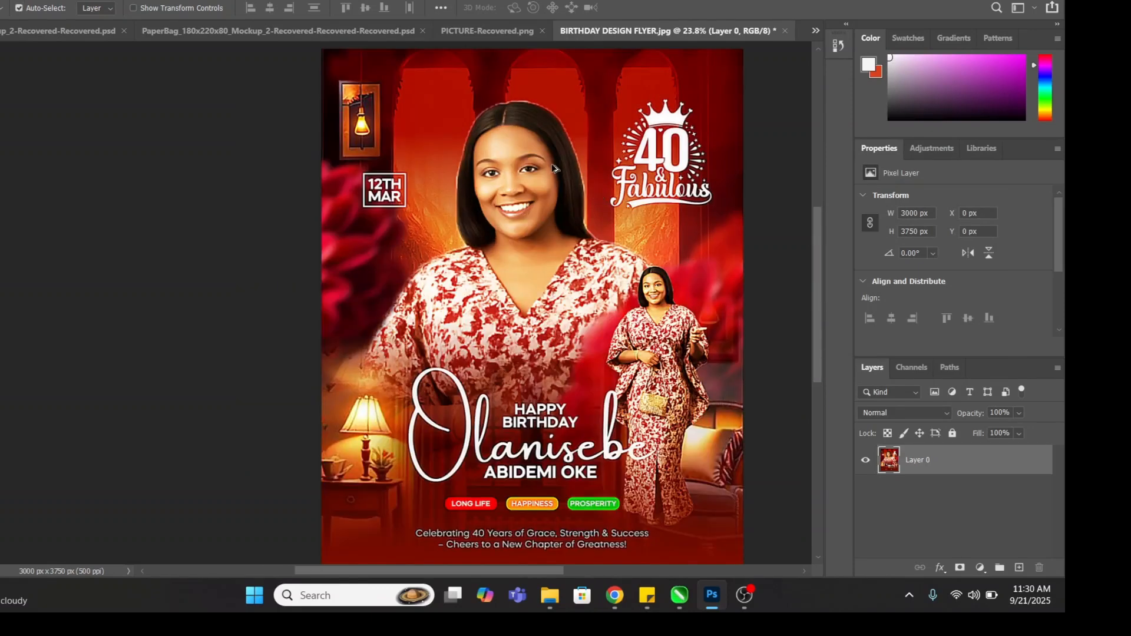
pyautogui.scroll(1, 551, 167)
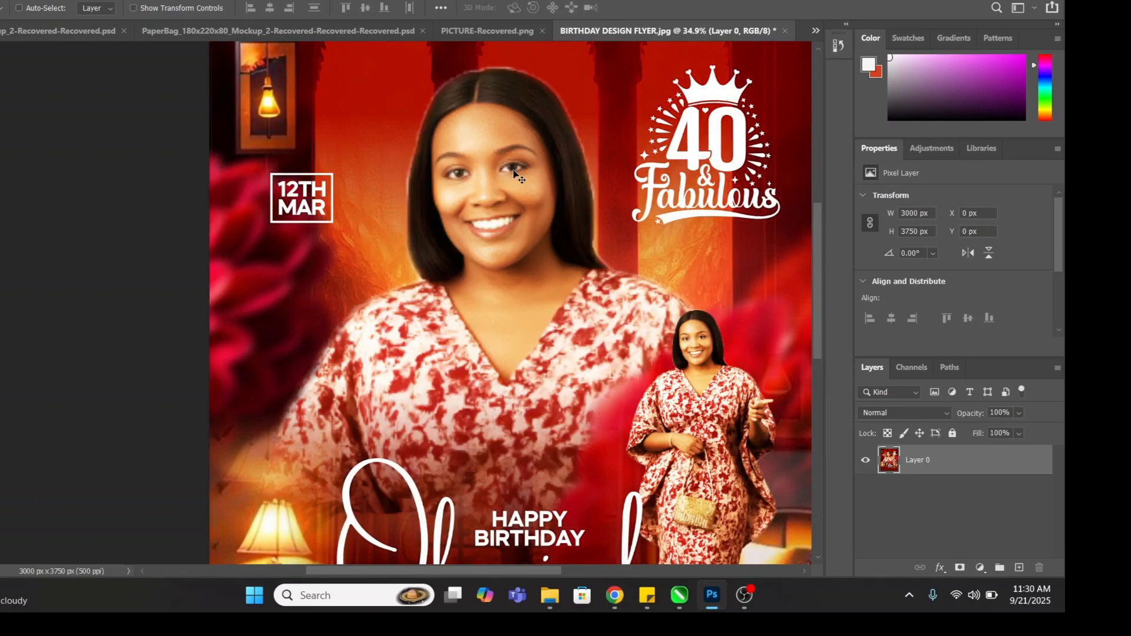
pyautogui.hscroll(3, 439, 215)
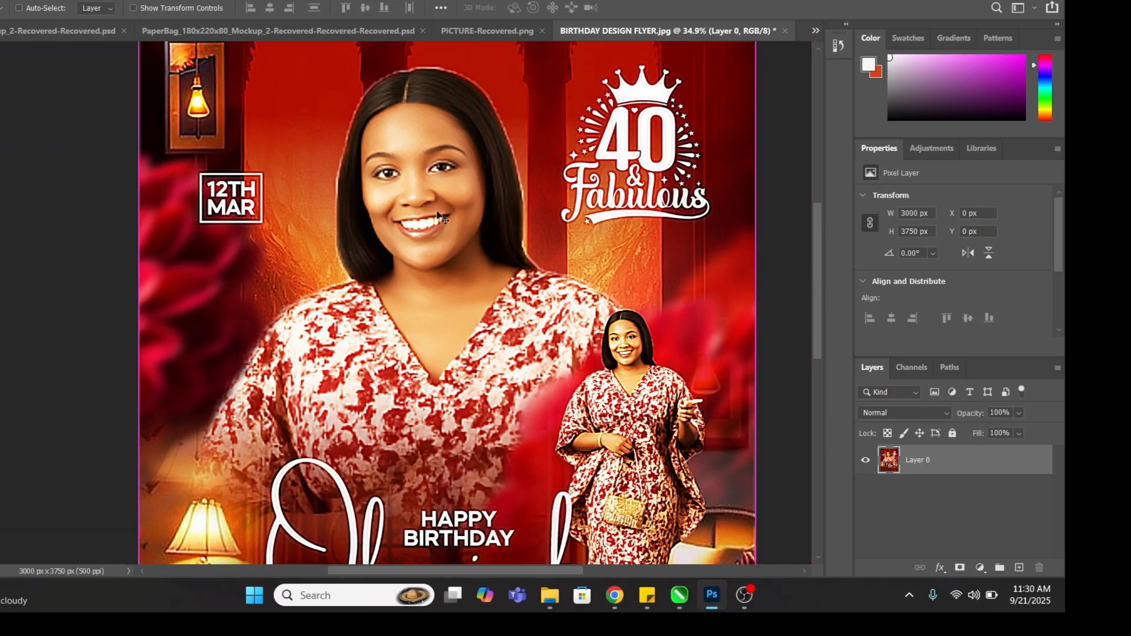
pyautogui.hscroll(2, 437, 212)
pyautogui.scroll(-2, 499, 206)
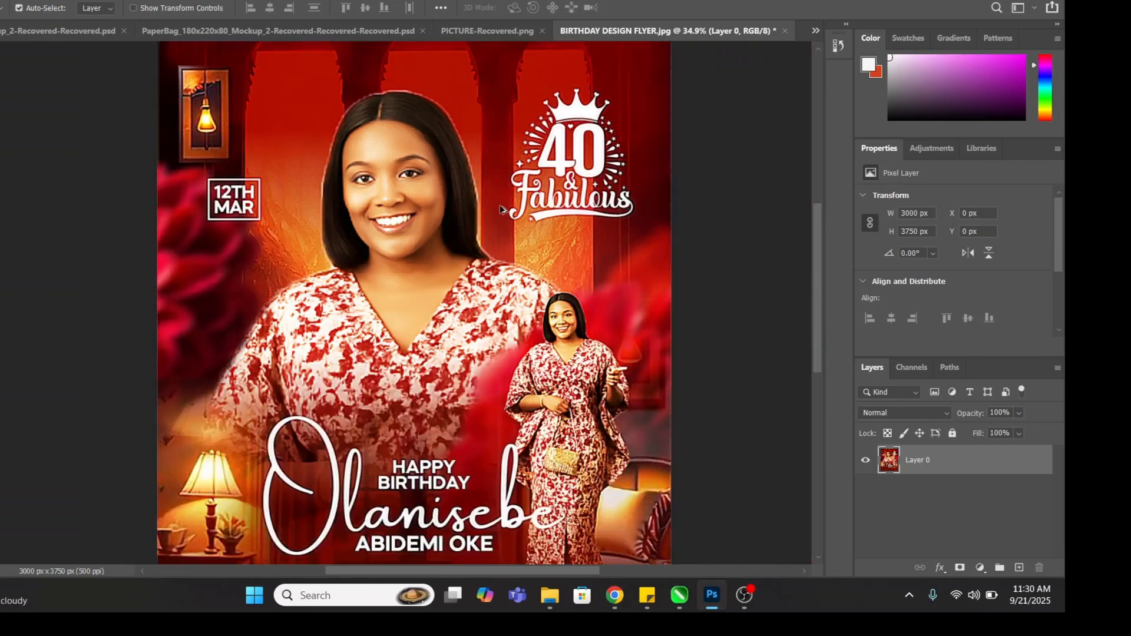
pyautogui.scroll(-3, 500, 209)
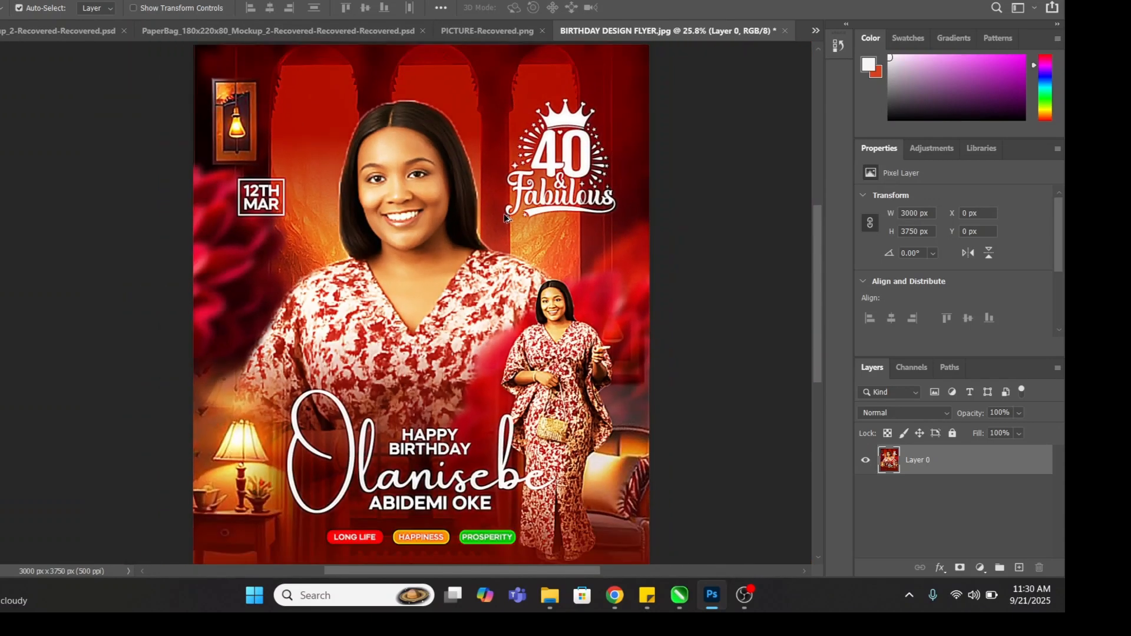
pyautogui.scroll(-2, 505, 218)
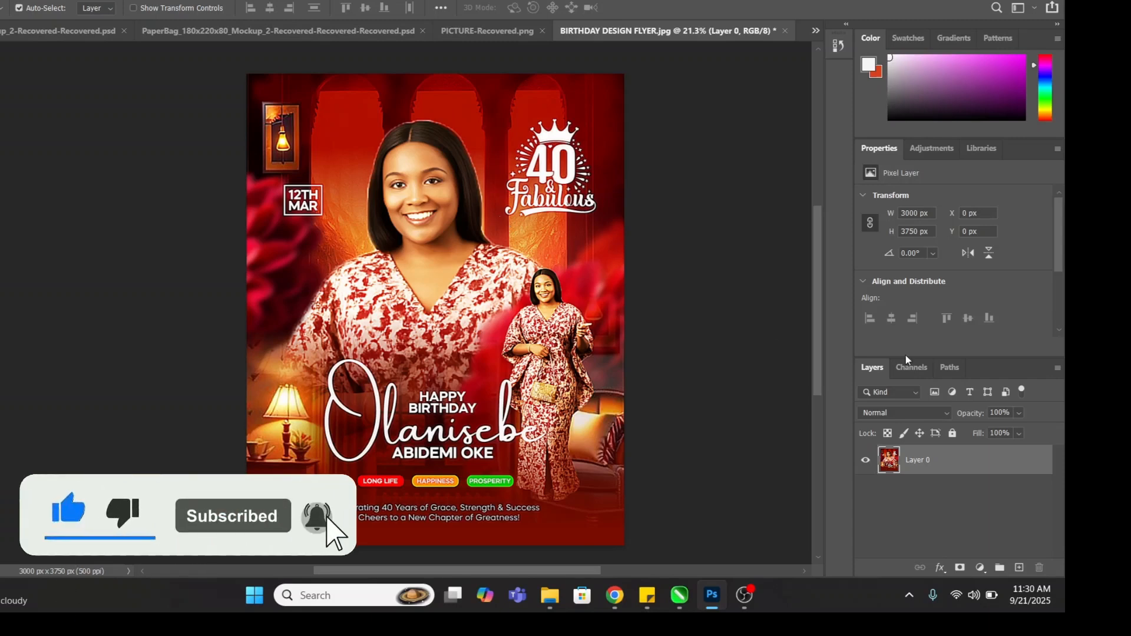
# Step: Convert Layer 0 to a smart object and open it in the Camera Raw Filter
pyautogui.rightClick(934, 461)
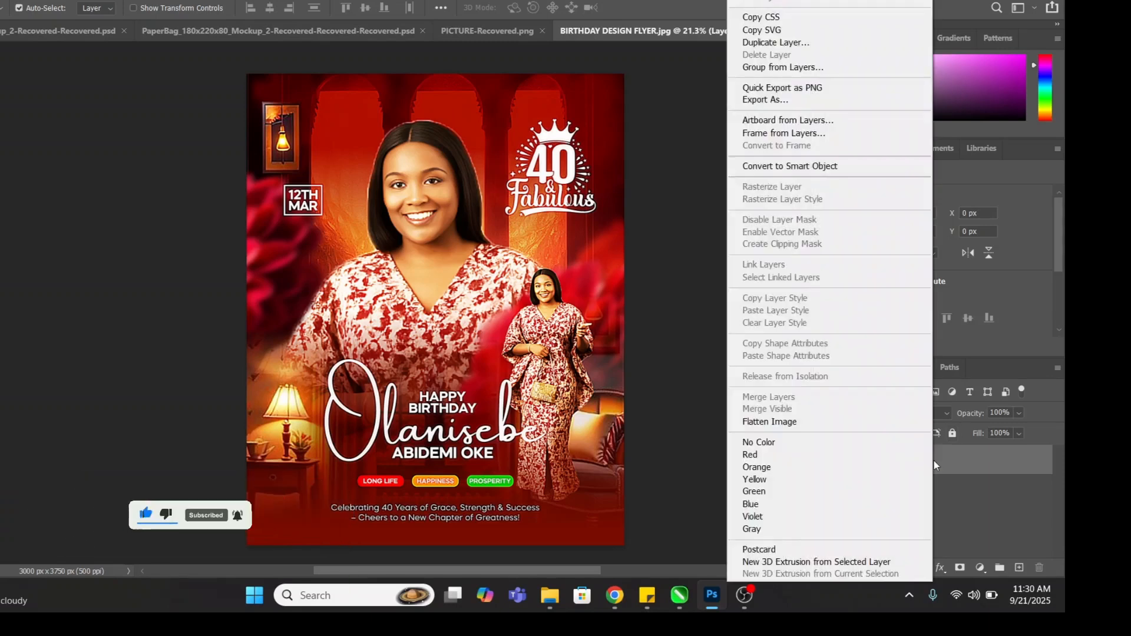
pyautogui.click(805, 167)
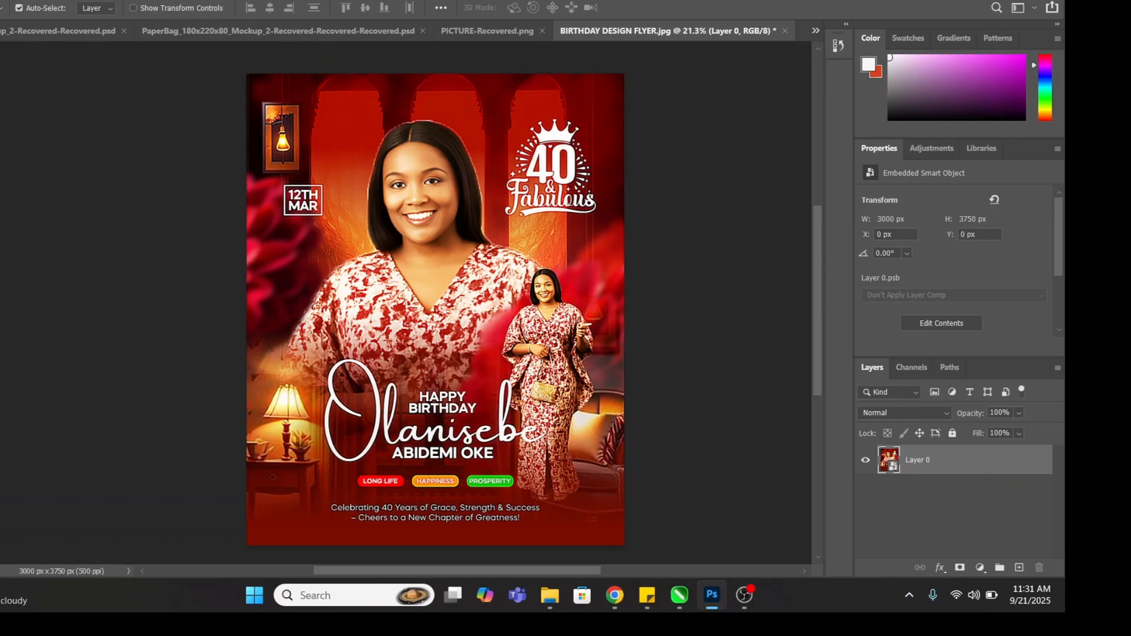
pyautogui.click(135, 0)
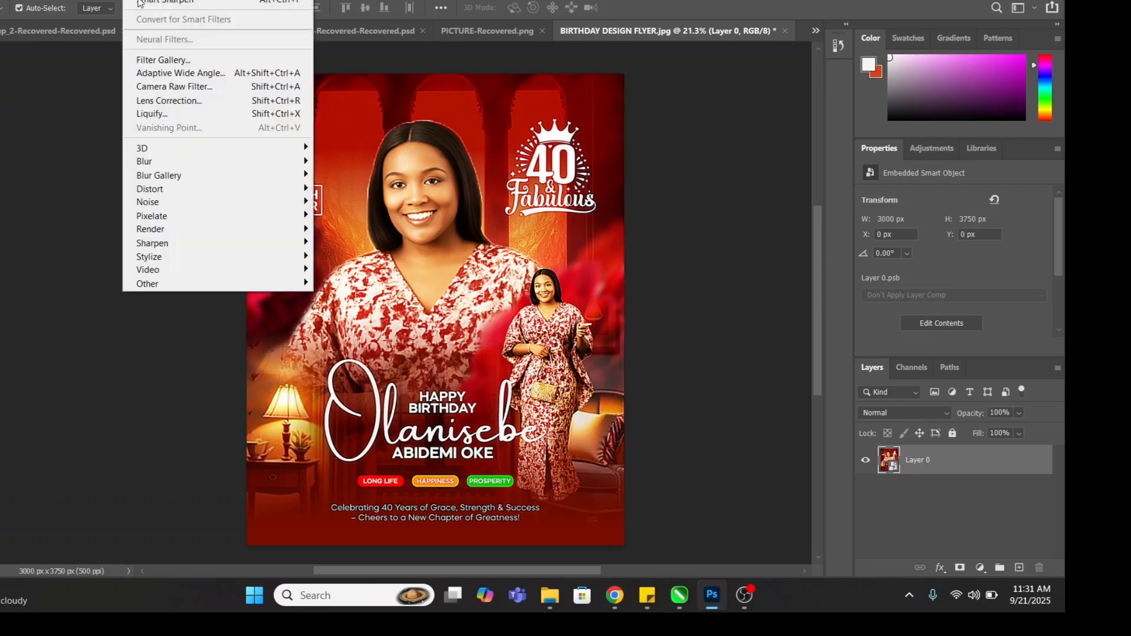
pyautogui.click(199, 90)
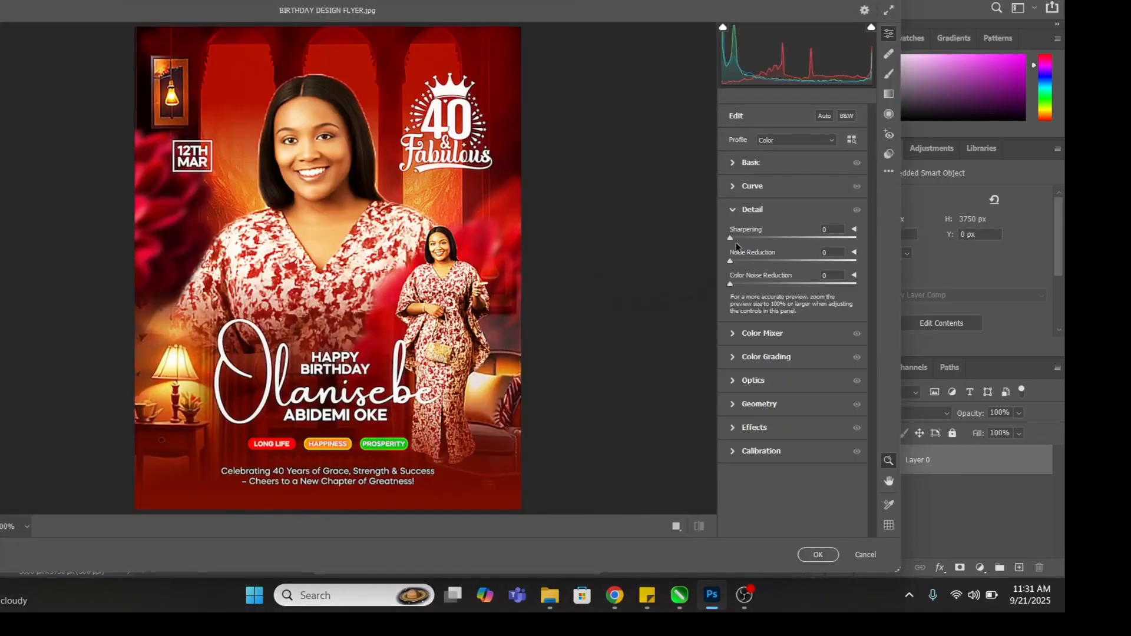
# Step: In the Camera Raw Detail settings, set Sharpening to 35, Noise Reduction to 8 and Color Noise Reduction to 10
pyautogui.moveTo(731, 238); pyautogui.dragTo(758, 235)
pyautogui.moveTo(757, 237); pyautogui.dragTo(742, 267)
pyautogui.moveTo(730, 284); pyautogui.dragTo(743, 283)
pyautogui.click(732, 210)
# Step: Look over the Basic adjustments and recheck the Detail values, collapsing both sections when done
pyautogui.click(733, 161)
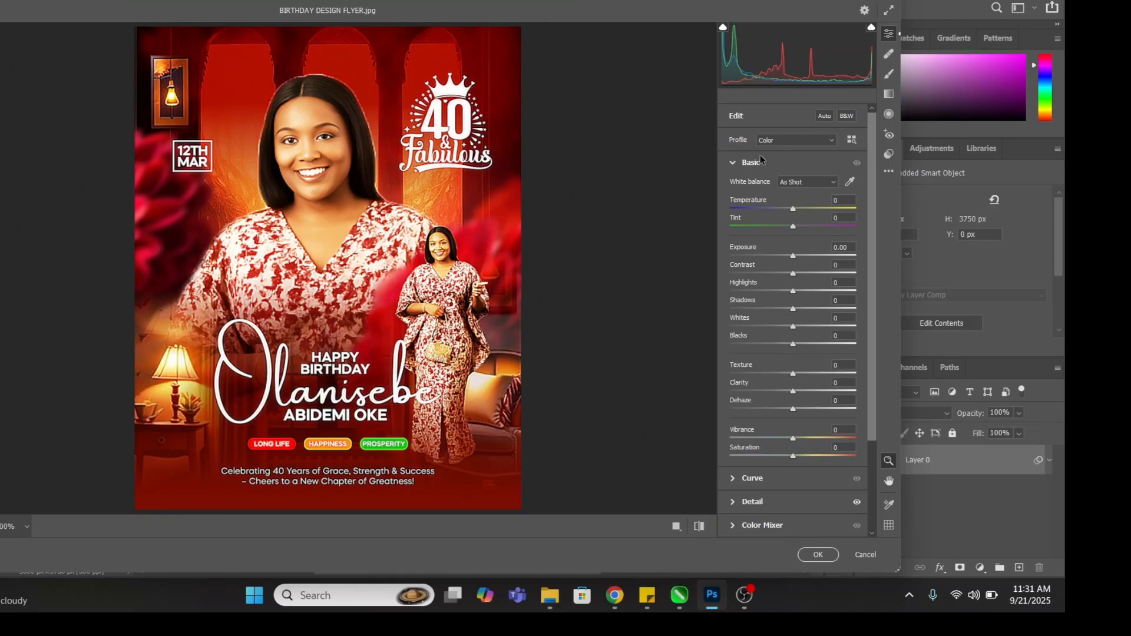
pyautogui.click(733, 163)
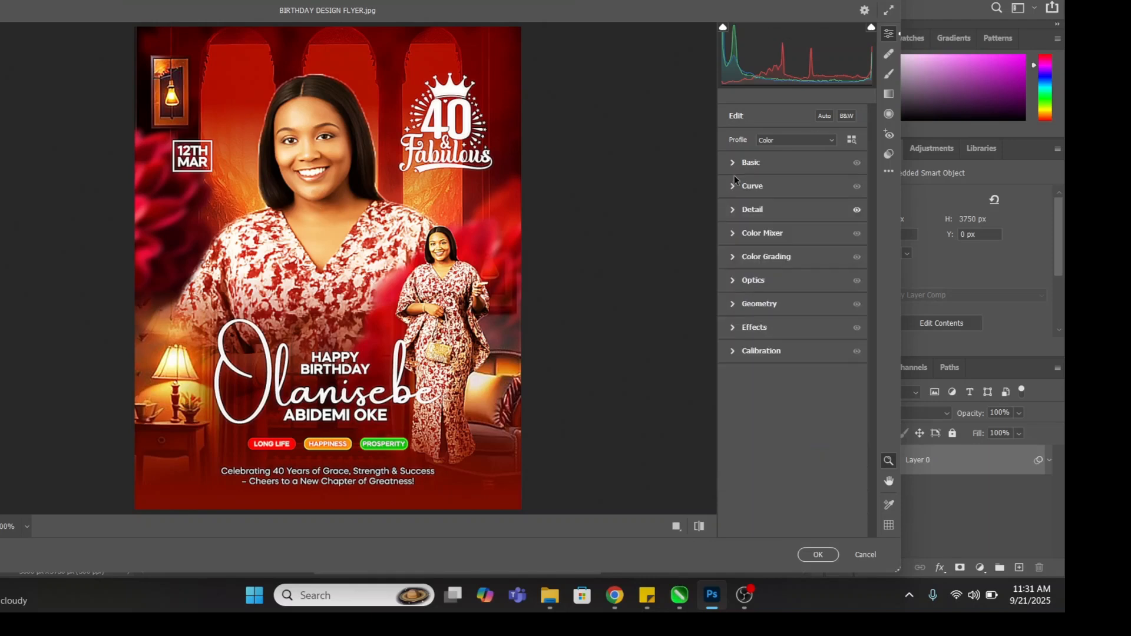
pyautogui.click(734, 209)
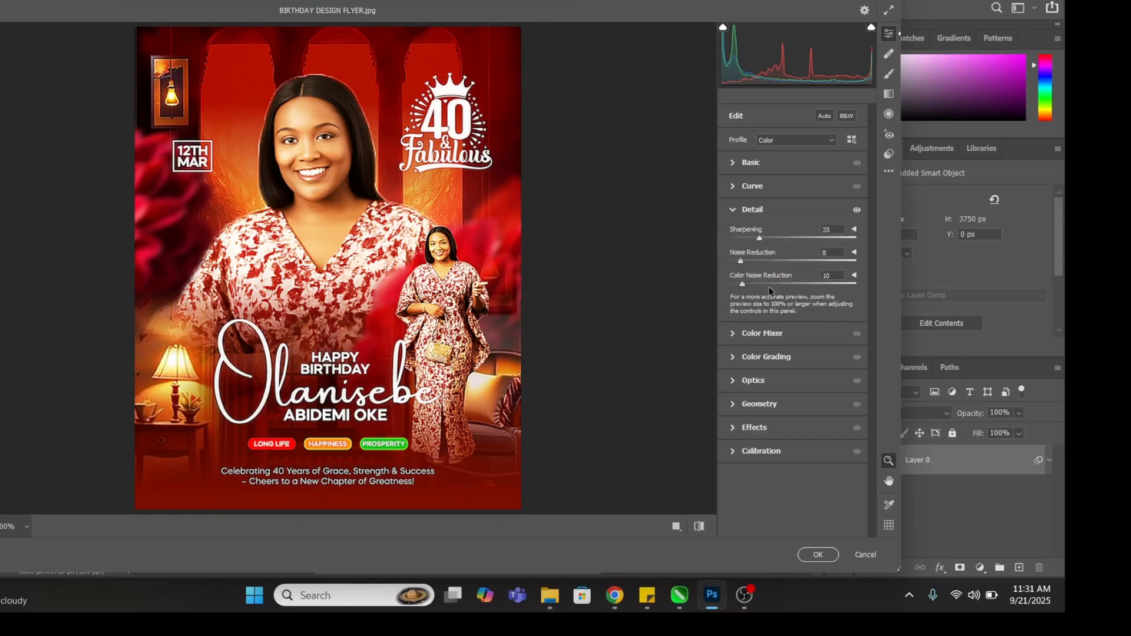
pyautogui.click(733, 209)
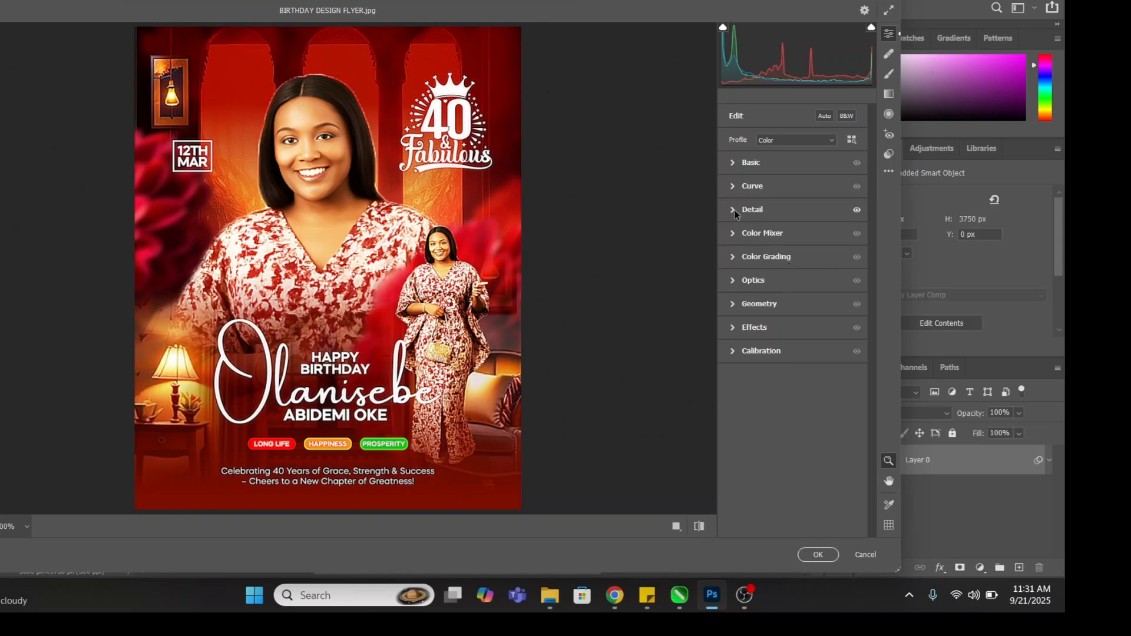
# Step: Increase Texture in the Basic adjustments and apply the Camera Raw Filter to the flyer
pyautogui.click(732, 164)
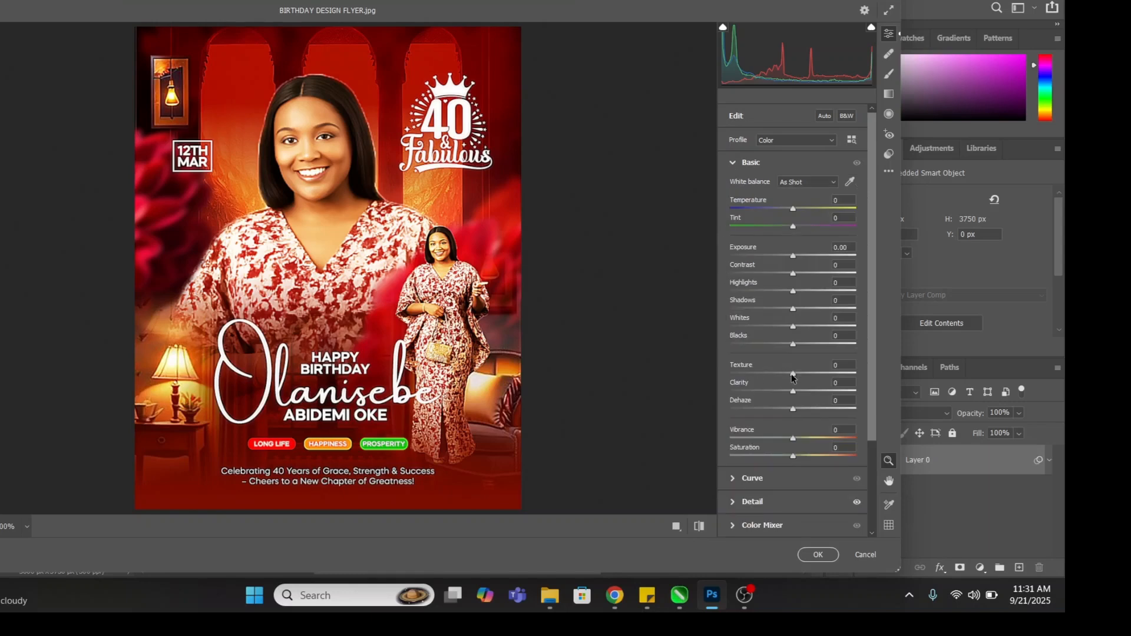
pyautogui.moveTo(793, 374); pyautogui.dragTo(835, 372)
pyautogui.click(817, 555)
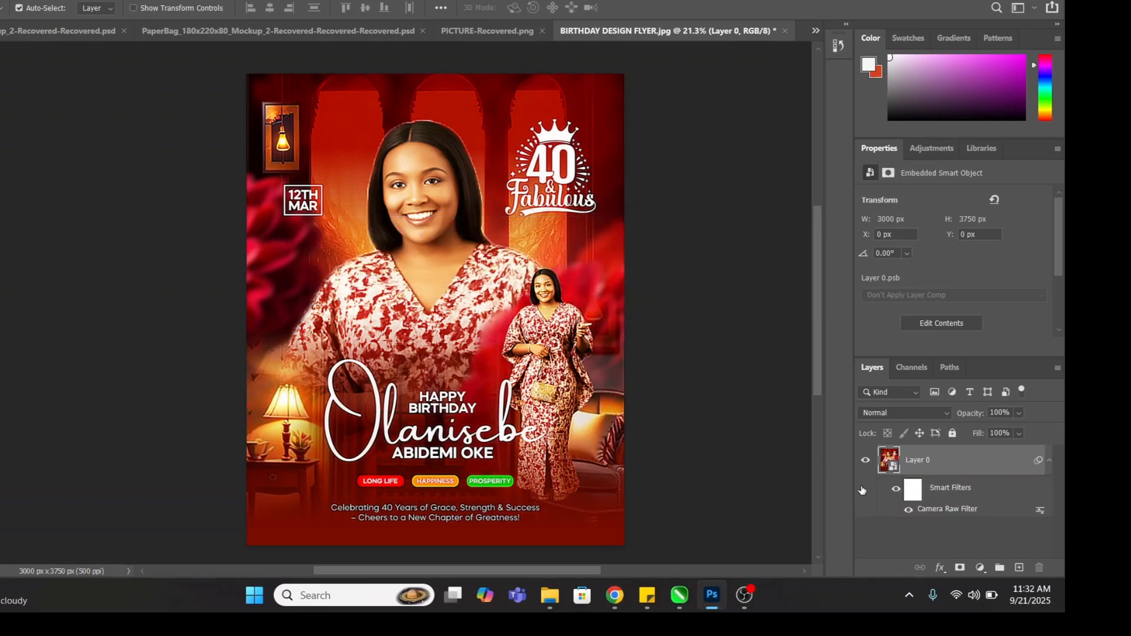
# Step: Compare the flyer before and after by toggling the visibility of the Smart Filters and the Camera Raw Filter
pyautogui.click(895, 489)
pyautogui.click(896, 489)
pyautogui.click(896, 489)
pyautogui.click(896, 490)
pyautogui.click(908, 510)
pyautogui.click(908, 510)
# Step: Start saving a copy of the flyer in Downloads under the name BIRTHDAY DESIGN FLYER 2
pyautogui.press('ctrl')
pyautogui.hotkey('ctrl', 'shift', 's')
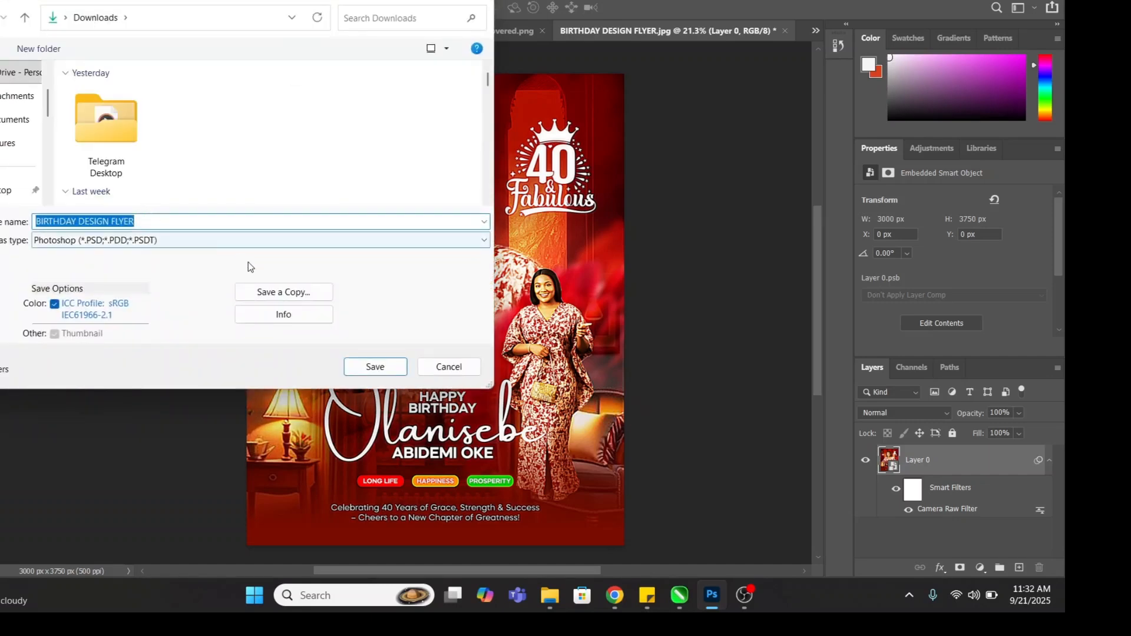
pyautogui.click(276, 292)
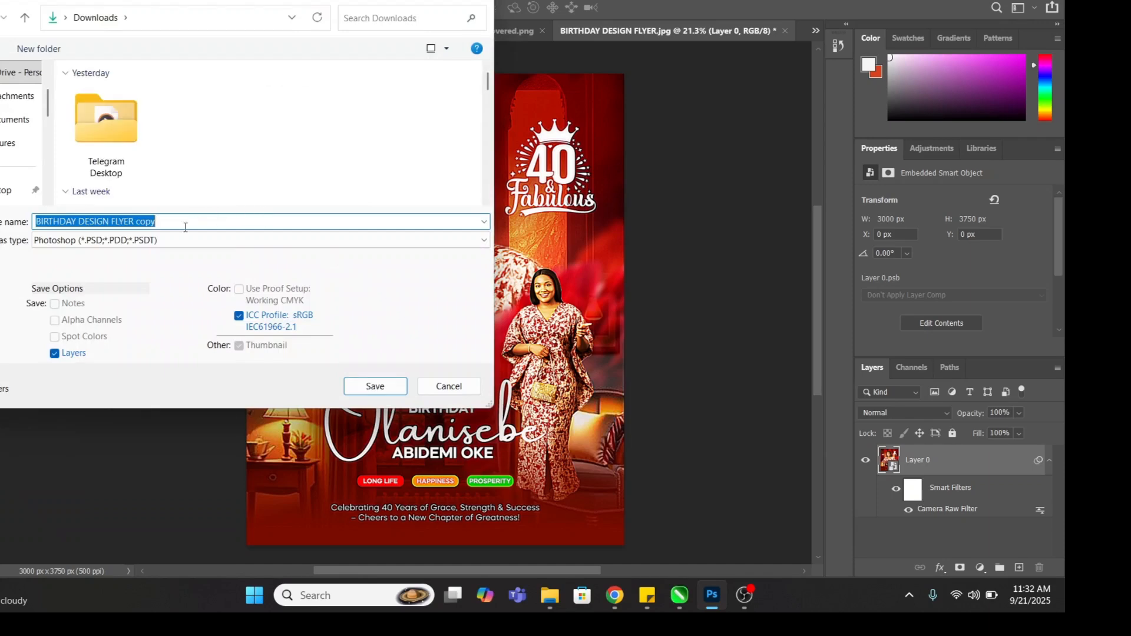
pyautogui.click(154, 222)
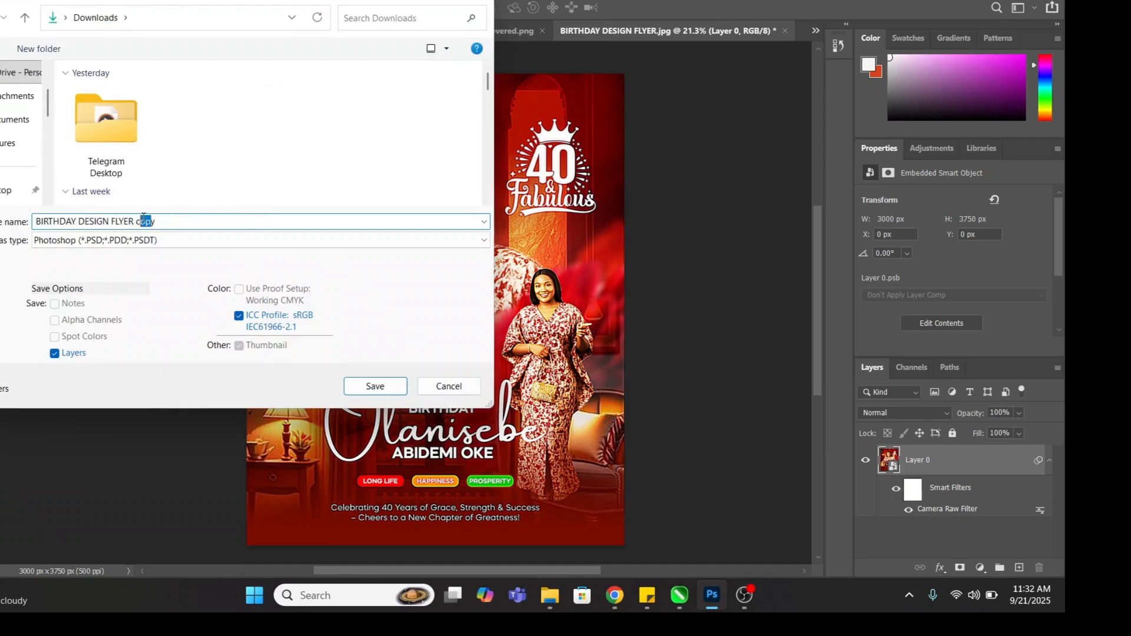
pyautogui.press('BackSpace')
pyautogui.press('BackSpace')
pyautogui.press('BackSpace')
pyautogui.press('BackSpace')
pyautogui.write('2')
# Step: Save the copy in JPEG format with Maximum quality and the Progressive format option
pyautogui.click(91, 241)
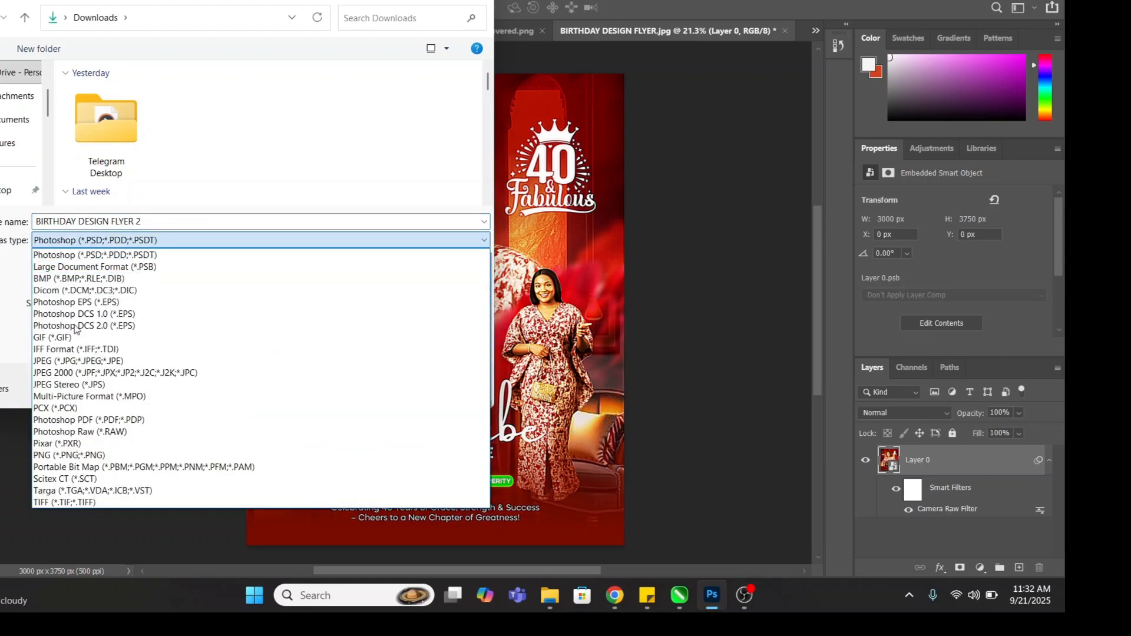
pyautogui.click(58, 361)
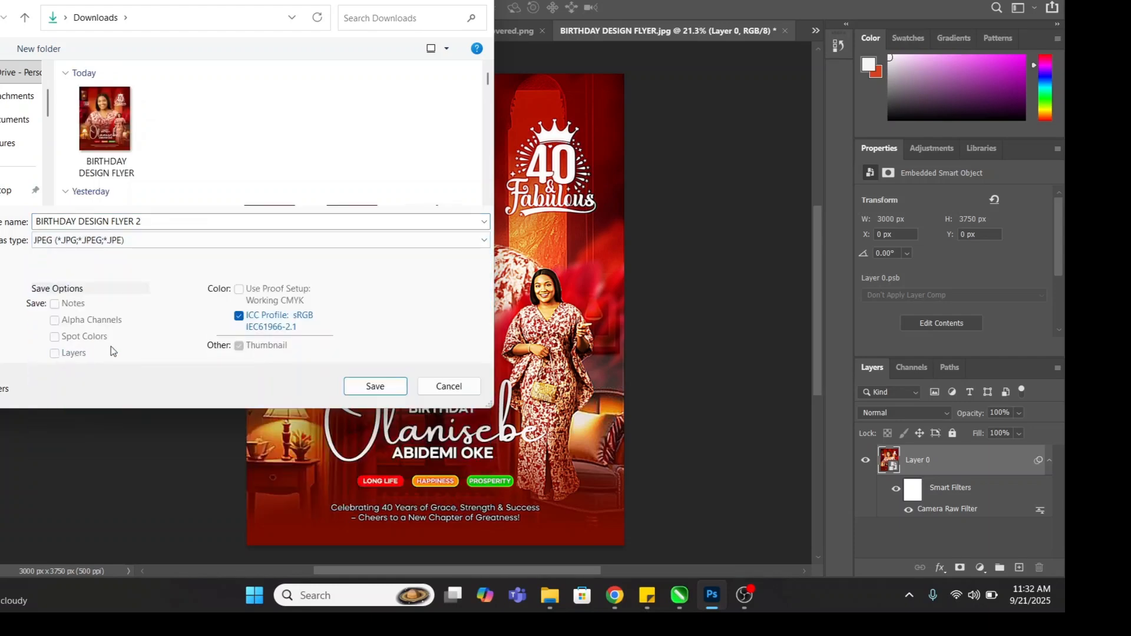
pyautogui.click(371, 387)
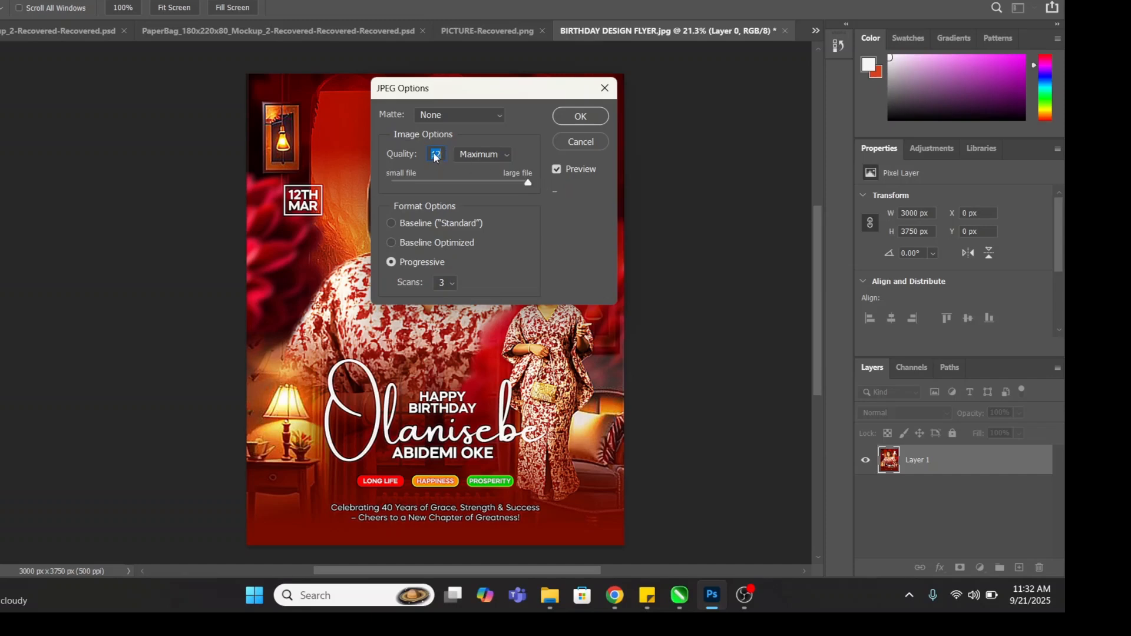
pyautogui.click(503, 155)
pyautogui.click(503, 154)
pyautogui.click(581, 116)
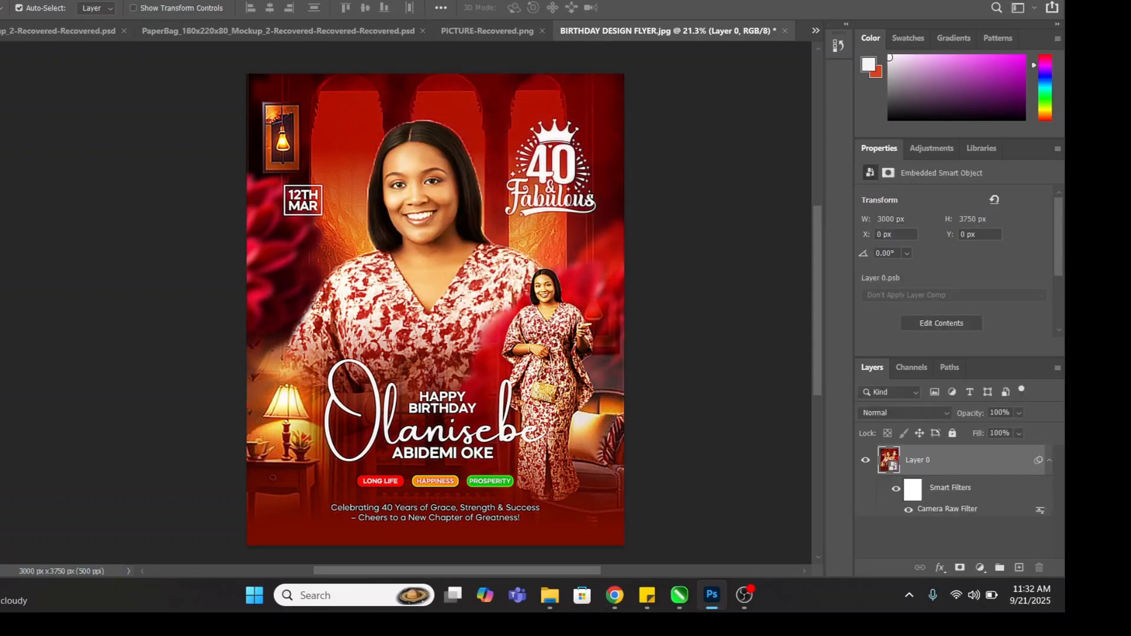
# Step: Switch to the Downloads folder in File Explorer and open BIRTHDAY DESIGN FLYER 2 in the image viewer
pyautogui.hotkey('alt', 'Tab')
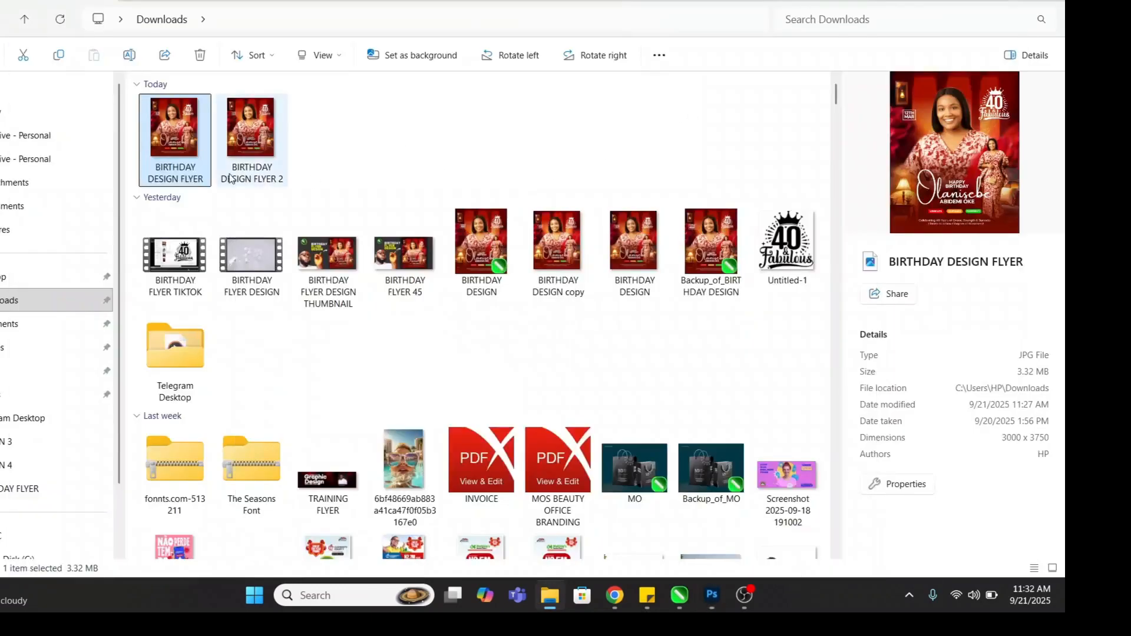
pyautogui.click(31, 299)
pyautogui.click(191, 136)
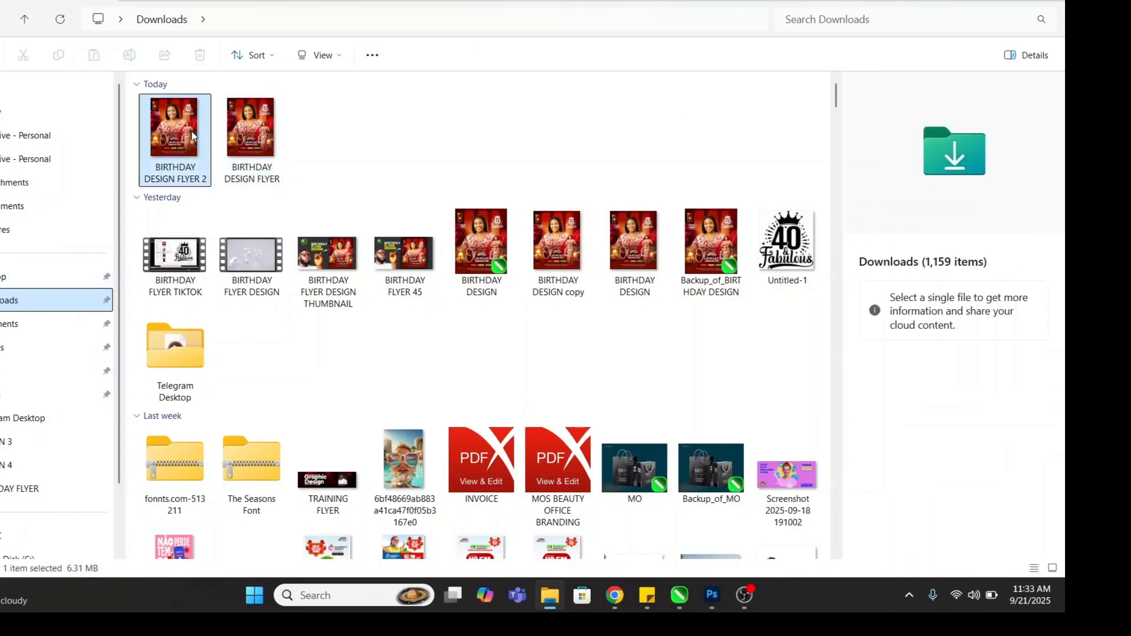
pyautogui.doubleClick(190, 135)
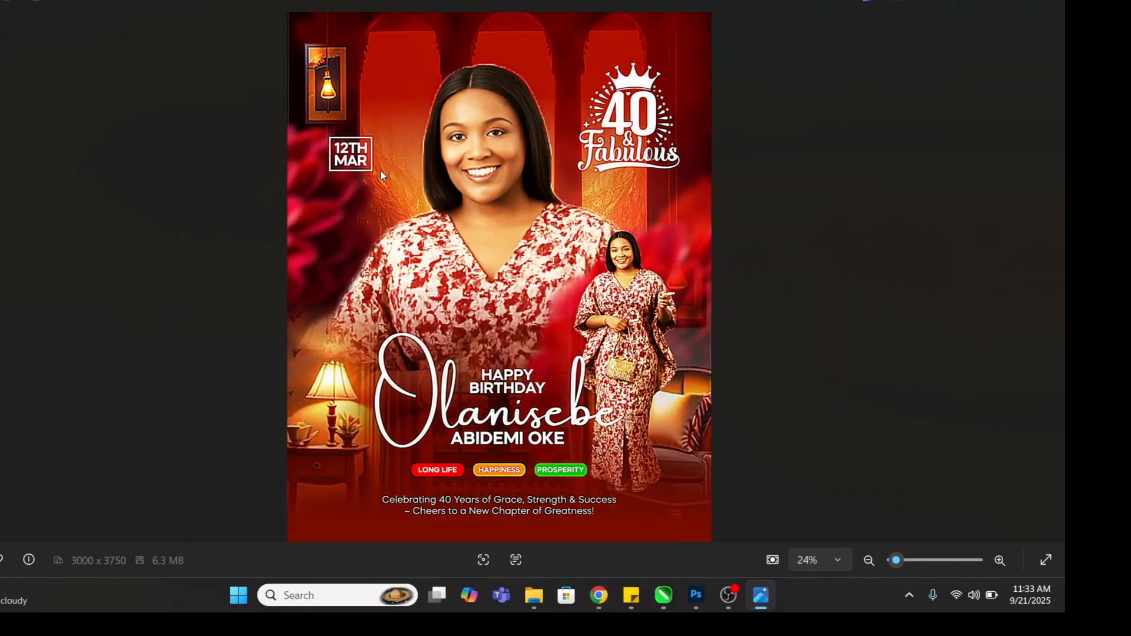
# Step: Compare the original flyer with the enhanced version by alternating between the two images, and close the viewer
pyautogui.press('Left')
pyautogui.press('Right')
pyautogui.press('Left')
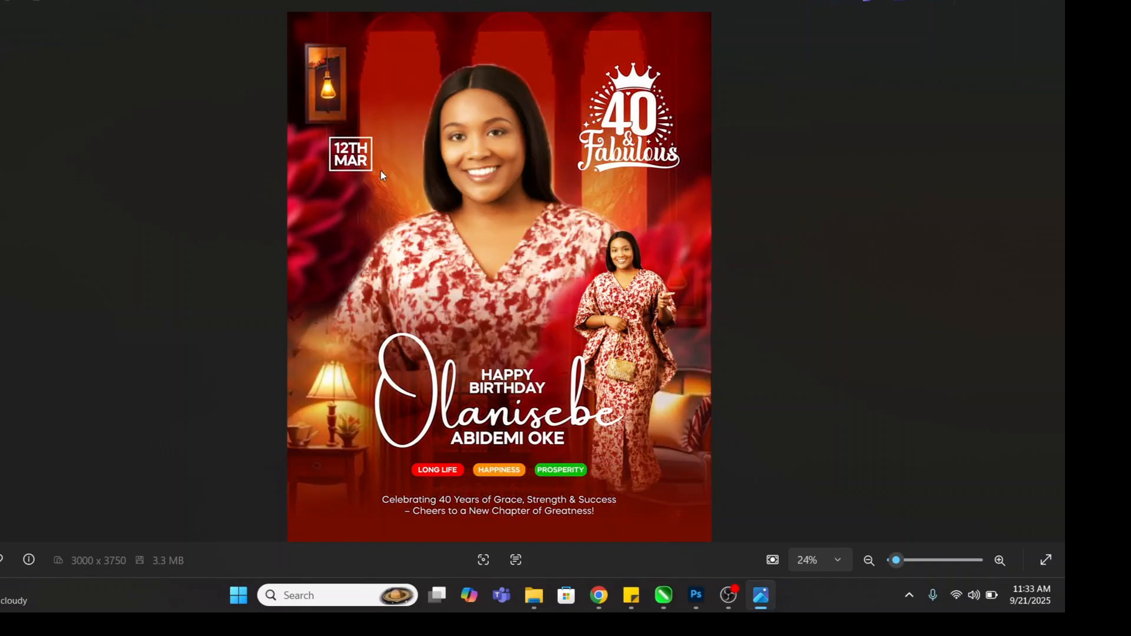
pyautogui.press('Right')
pyautogui.press('Left')
pyautogui.press('Right')
pyautogui.press('Left')
pyautogui.press('Right')
pyautogui.press('Left')
pyautogui.press('Right')
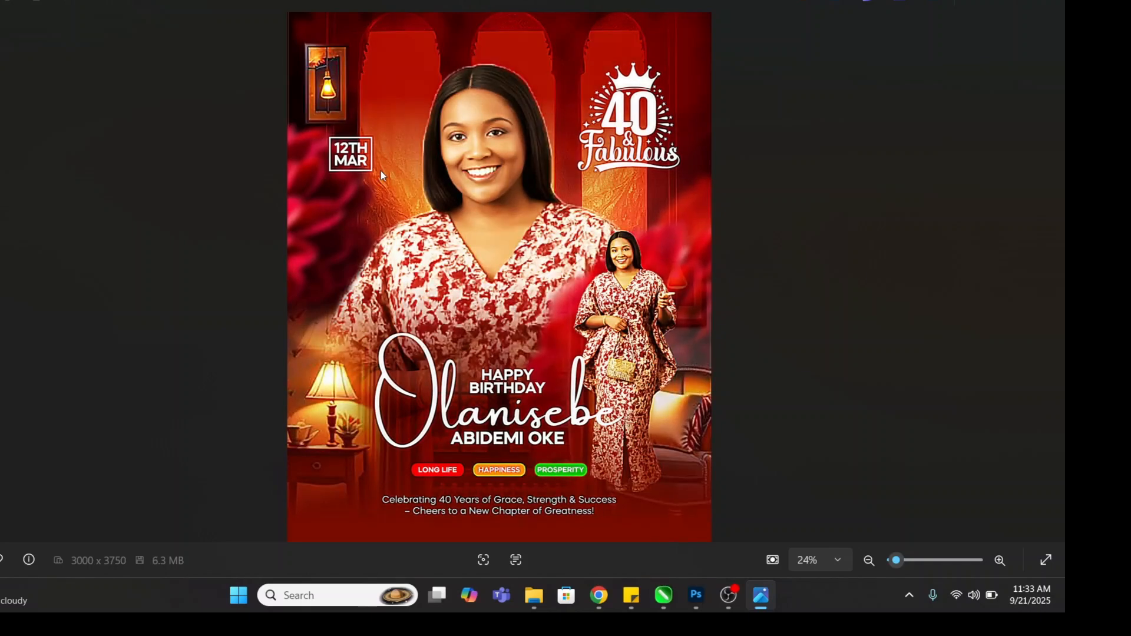
pyautogui.press('Left')
pyautogui.press('Right')
pyautogui.press('Left')
pyautogui.press('Right')
pyautogui.press('Left')
pyautogui.press('Right')
pyautogui.press('Left')
pyautogui.press('Right')
pyautogui.press('Left')
pyautogui.press('Right')
pyautogui.press('Left')
pyautogui.press('Right')
pyautogui.press('Left')
pyautogui.press('Right')
pyautogui.press('Left')
pyautogui.press('Right')
pyautogui.press('Left')
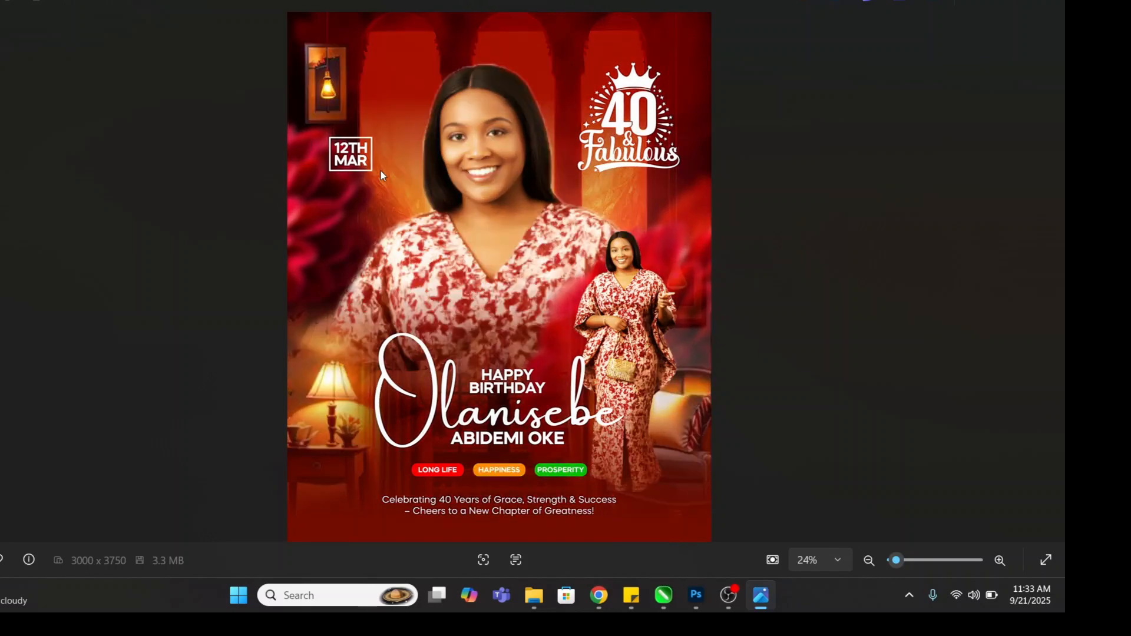
pyautogui.press('Right')
pyautogui.press('Left')
pyautogui.press('Right')
pyautogui.press('Left')
pyautogui.press('Right')
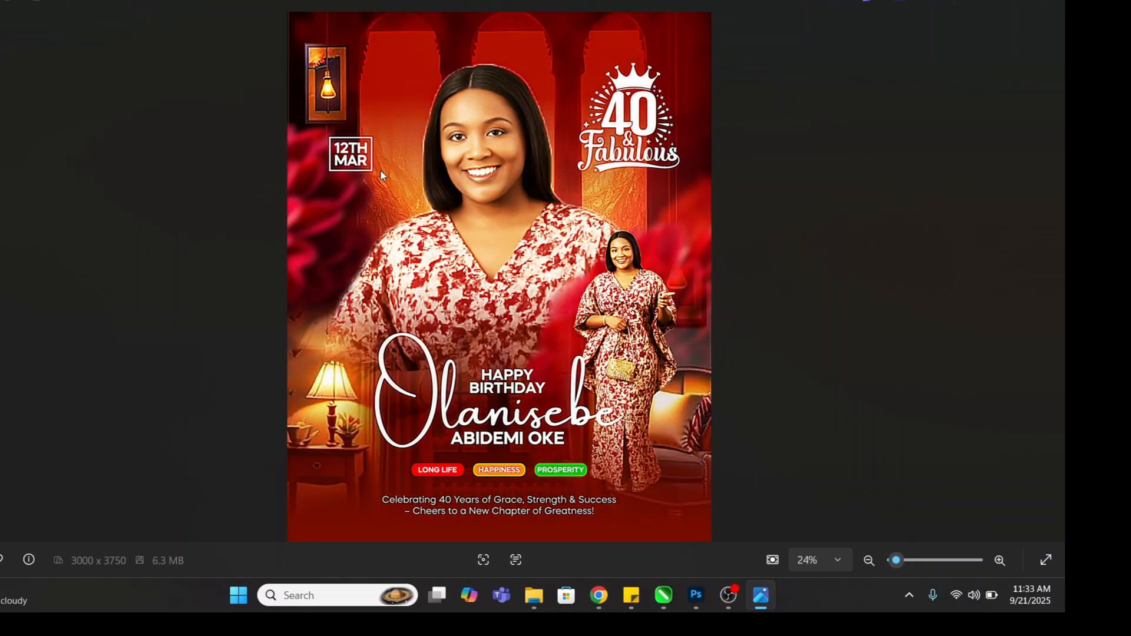
pyautogui.press('Left')
pyautogui.press('Right')
pyautogui.press('Left')
pyautogui.press('Right')
pyautogui.click(1047, 6)
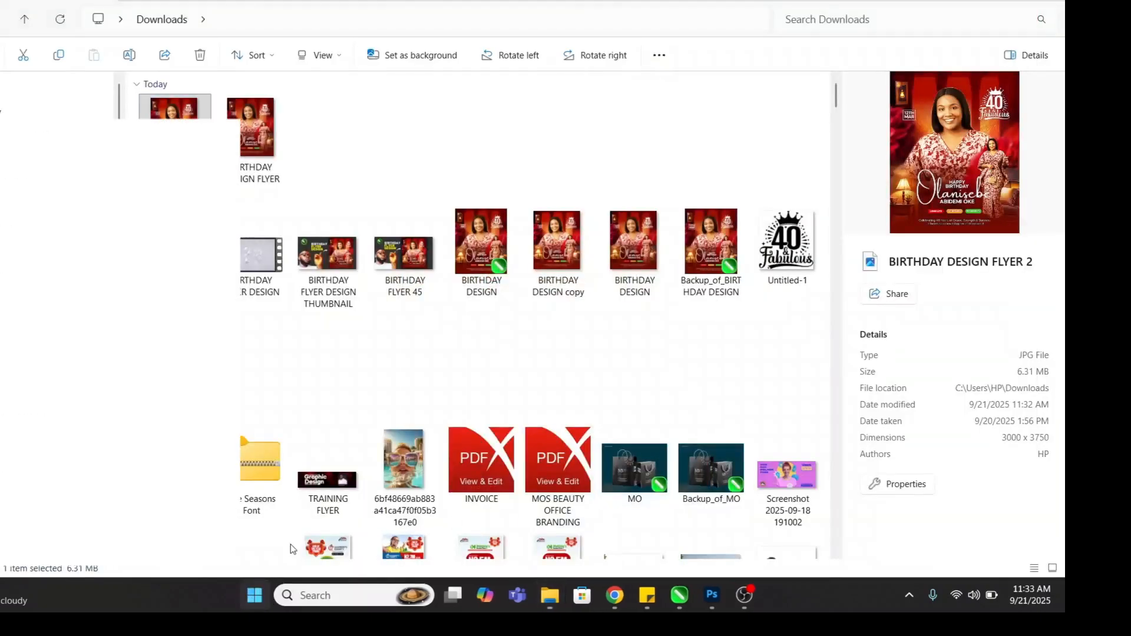
# Step: Switch to WhatsApp and open the chat for messaging yourself
pyautogui.click(250, 595)
pyautogui.click(674, 285)
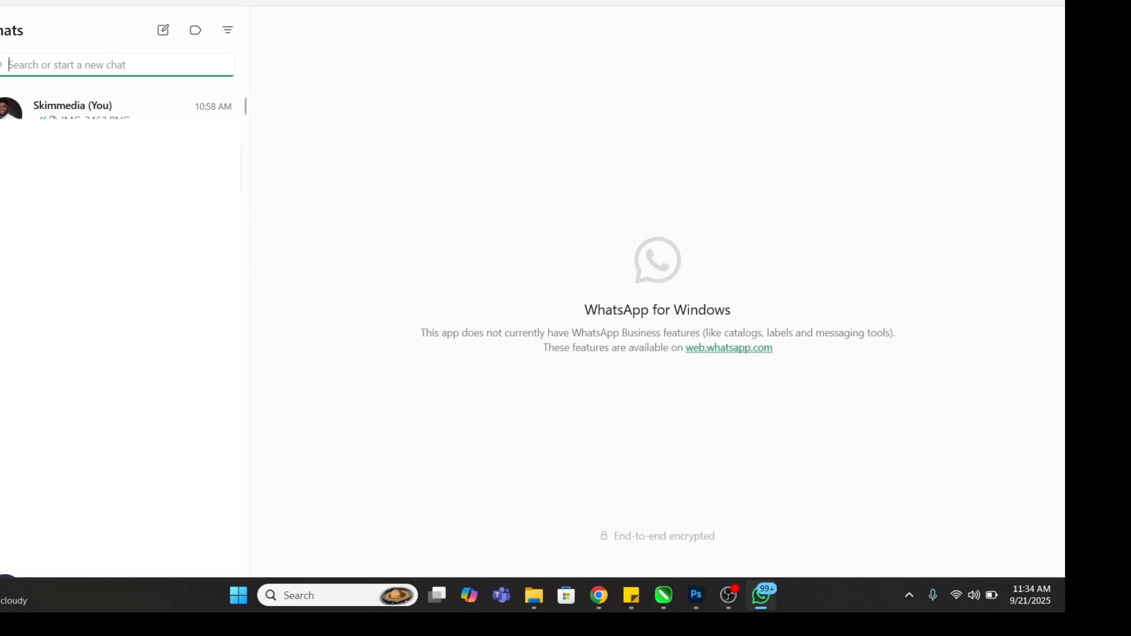
pyautogui.click(103, 117)
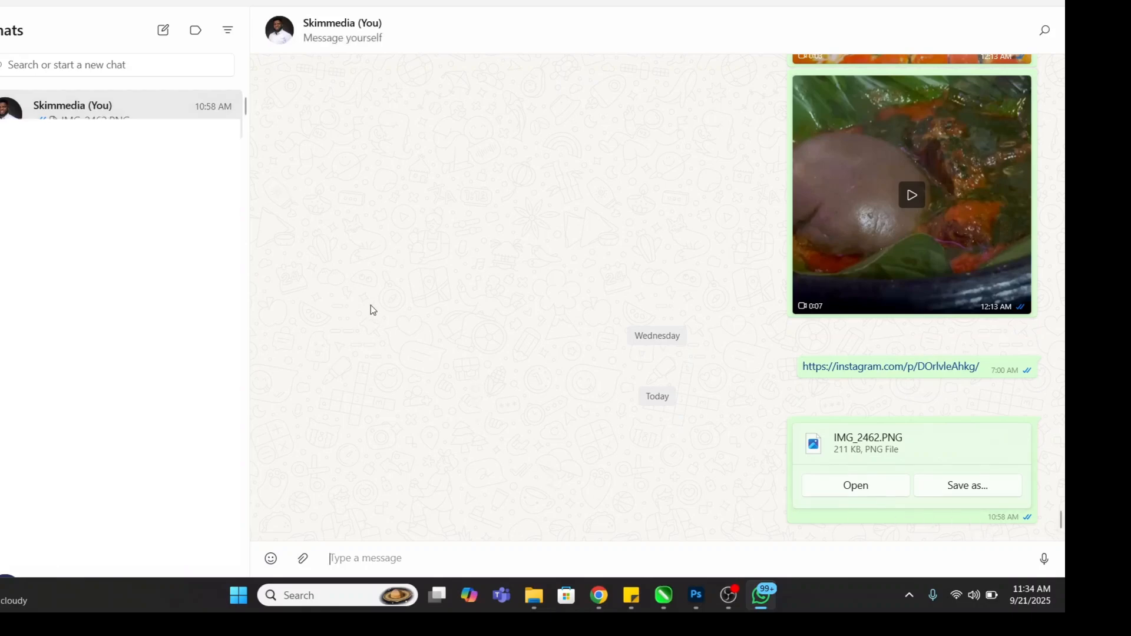
# Step: Attach the enhanced flyer as a photo from Downloads and send it without a caption
pyautogui.click(303, 559)
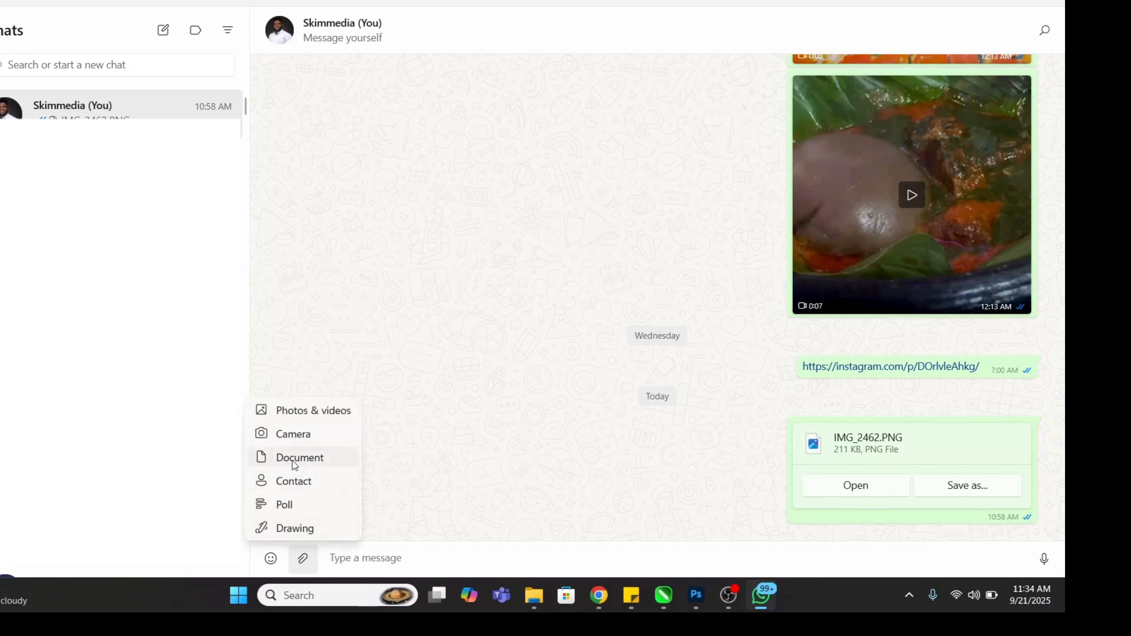
pyautogui.click(304, 417)
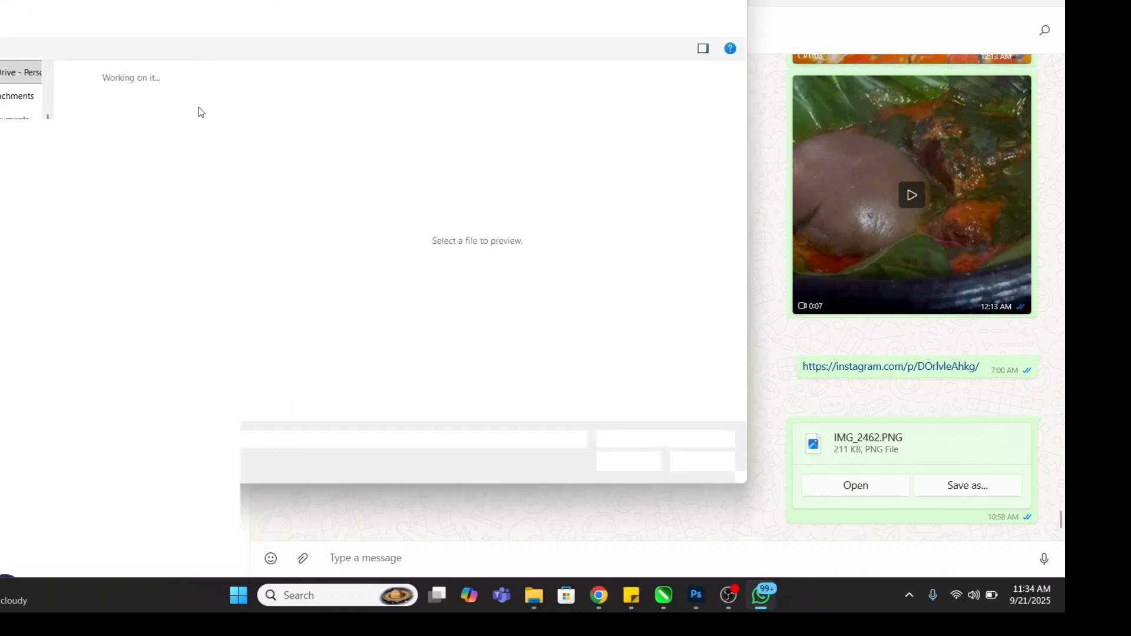
pyautogui.doubleClick(107, 115)
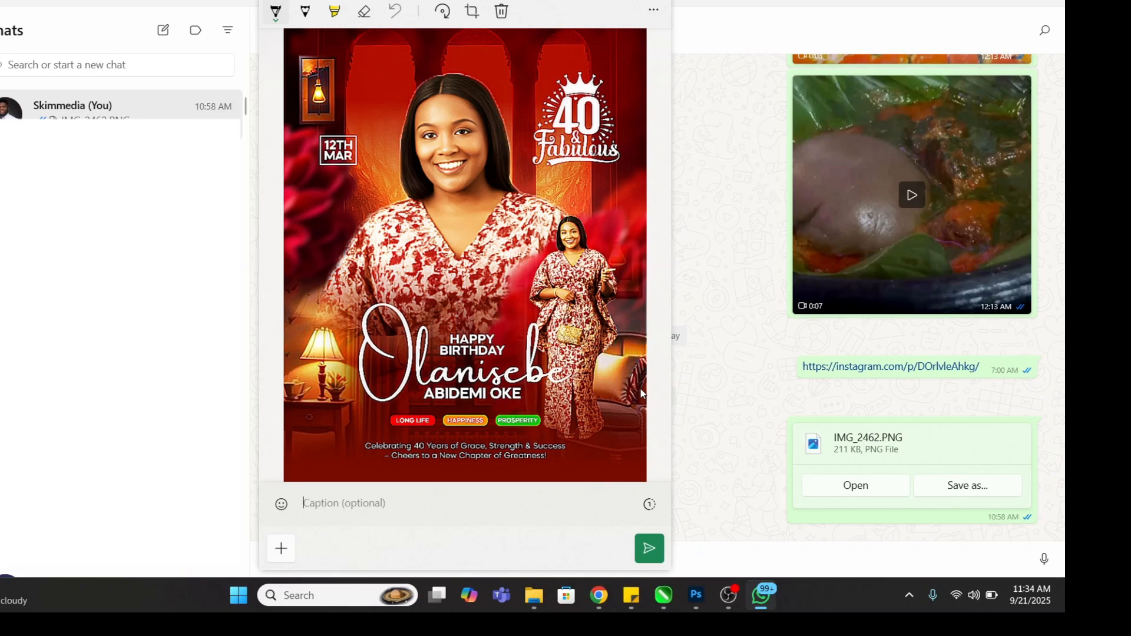
pyautogui.click(654, 548)
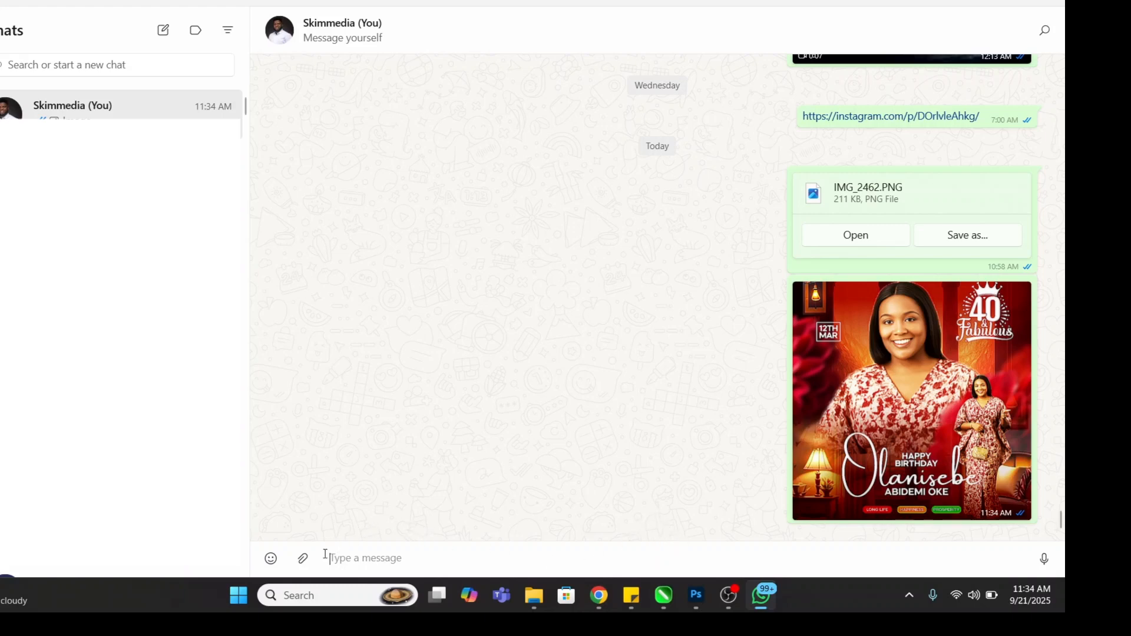
# Step: Send BIRTHDAY DESIGN FLYER 2.jpg to the same chat as a document
pyautogui.click(304, 565)
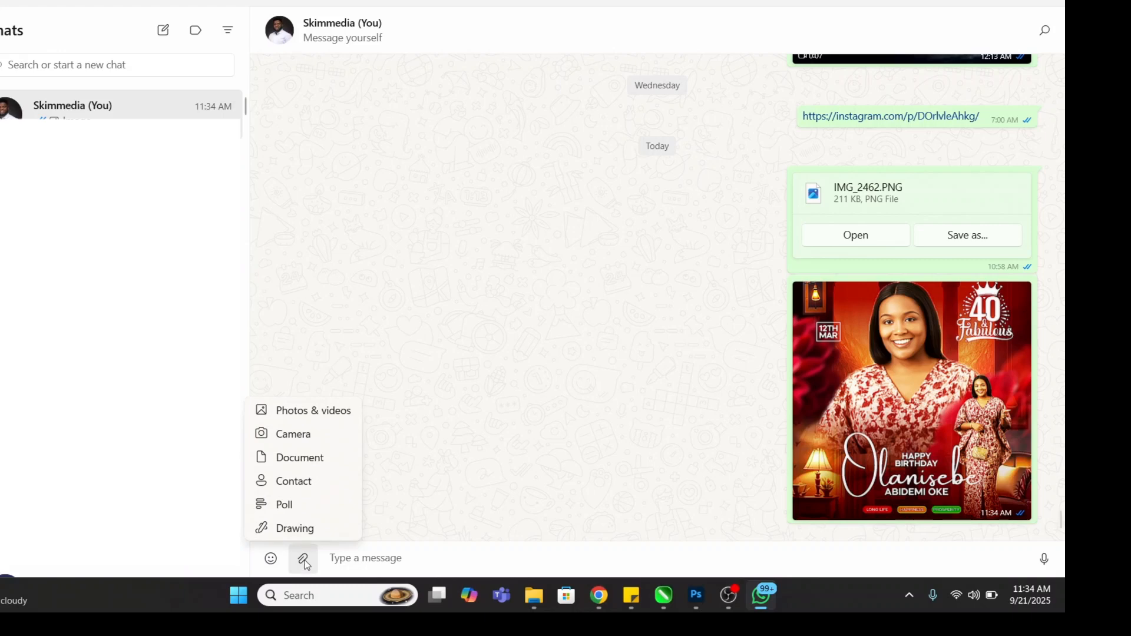
pyautogui.click(302, 457)
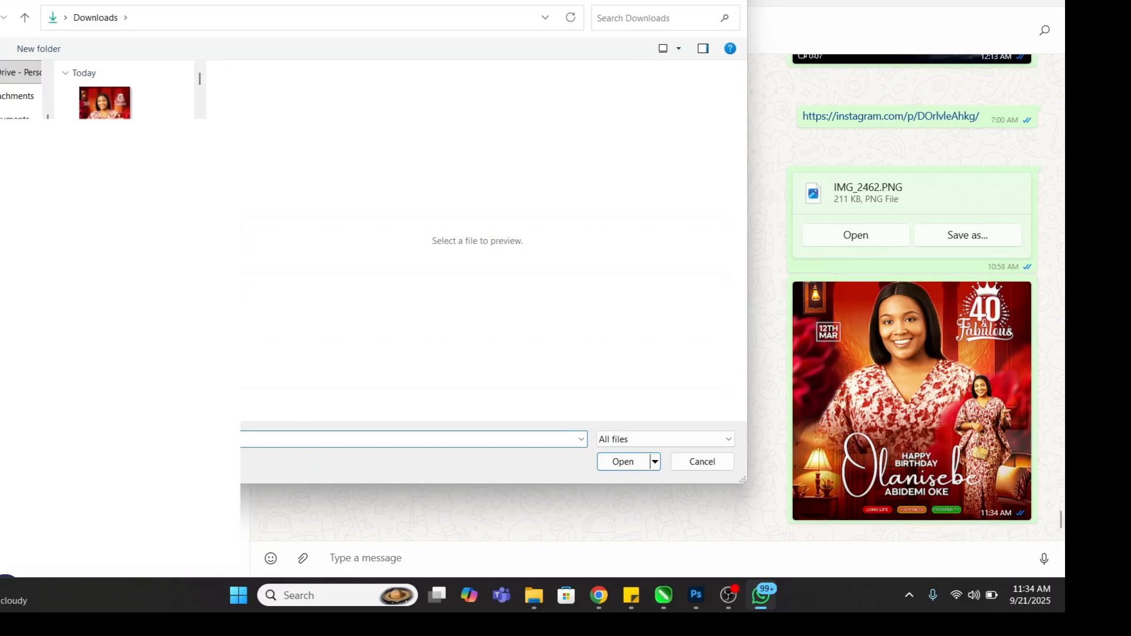
pyautogui.click(104, 108)
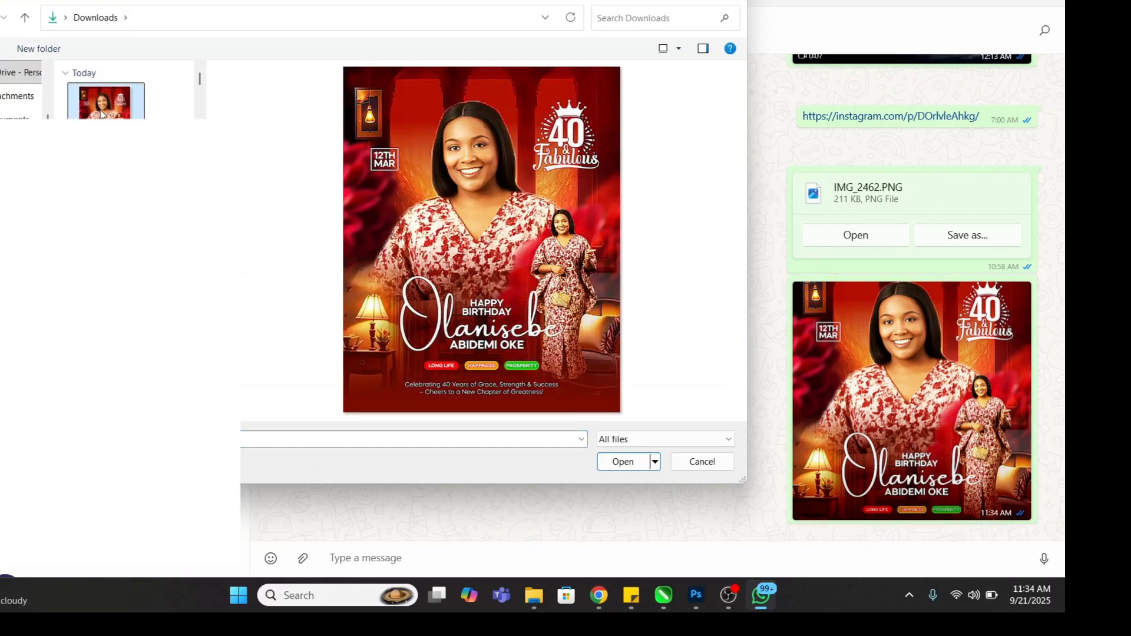
pyautogui.click(623, 463)
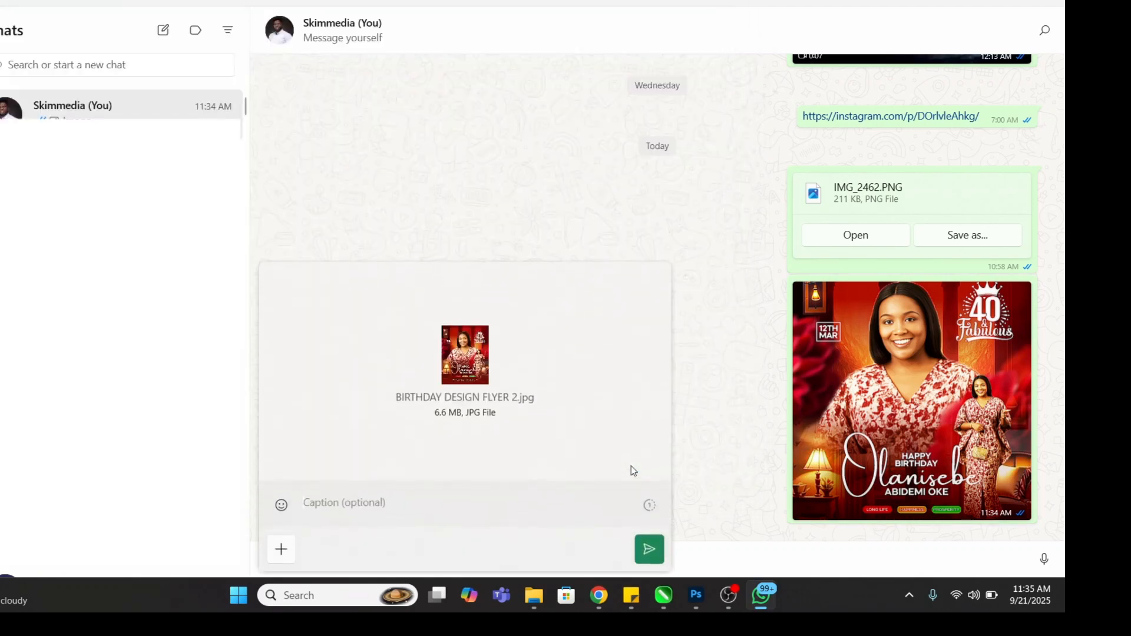
pyautogui.click(649, 548)
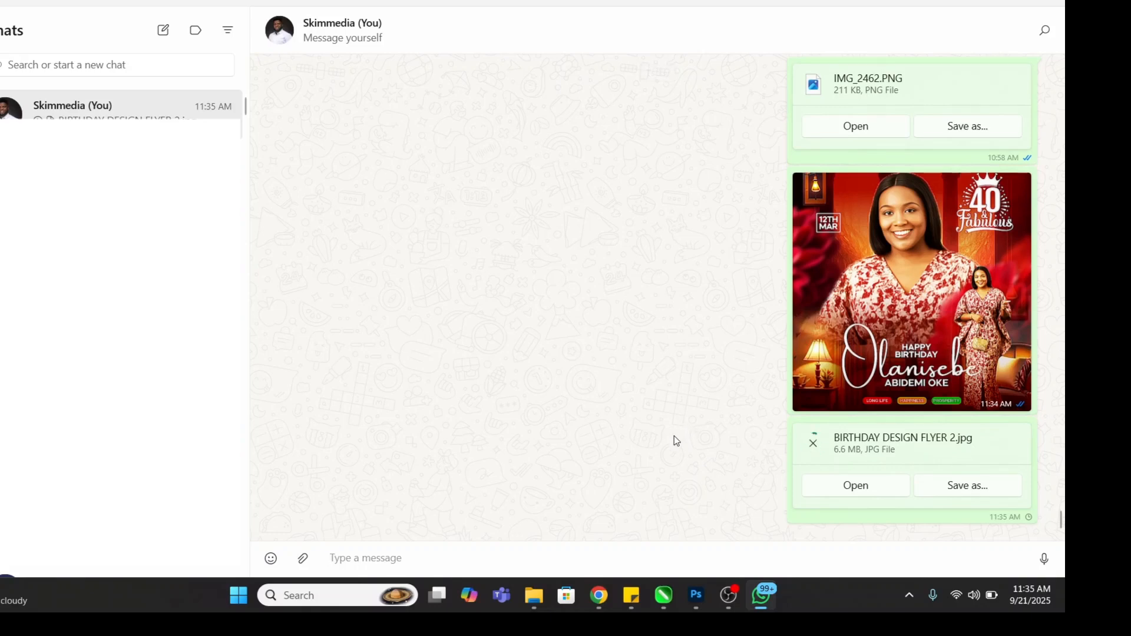
# Step: View the sent flyer photo enlarged in the chat, close it and minimize the WhatsApp and File Explorer windows
pyautogui.click(949, 289)
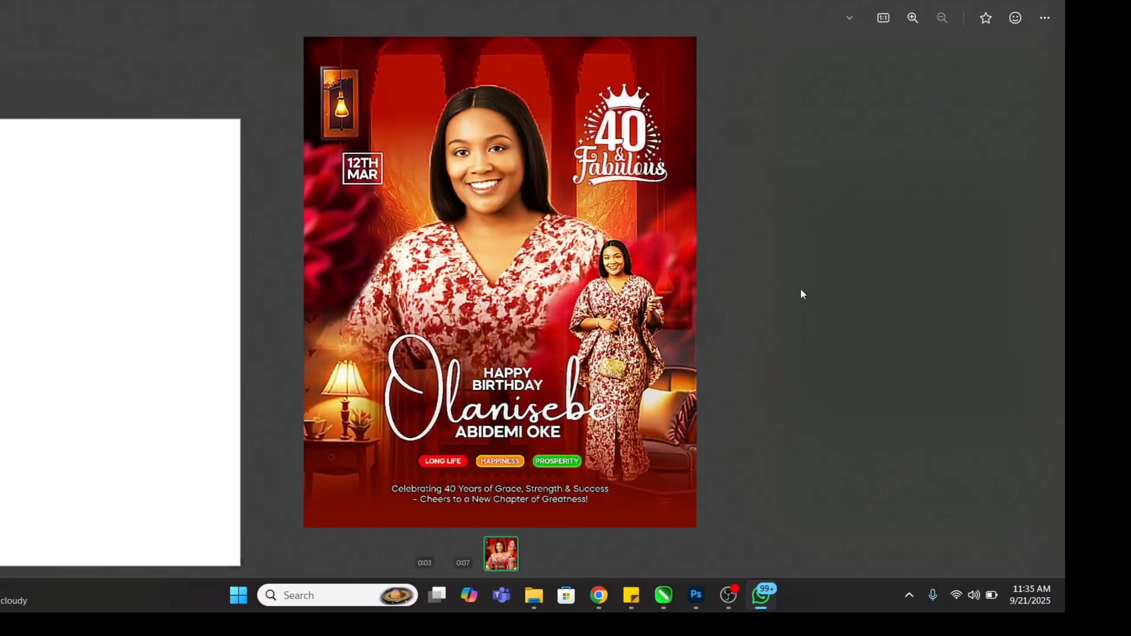
pyautogui.click(862, 216)
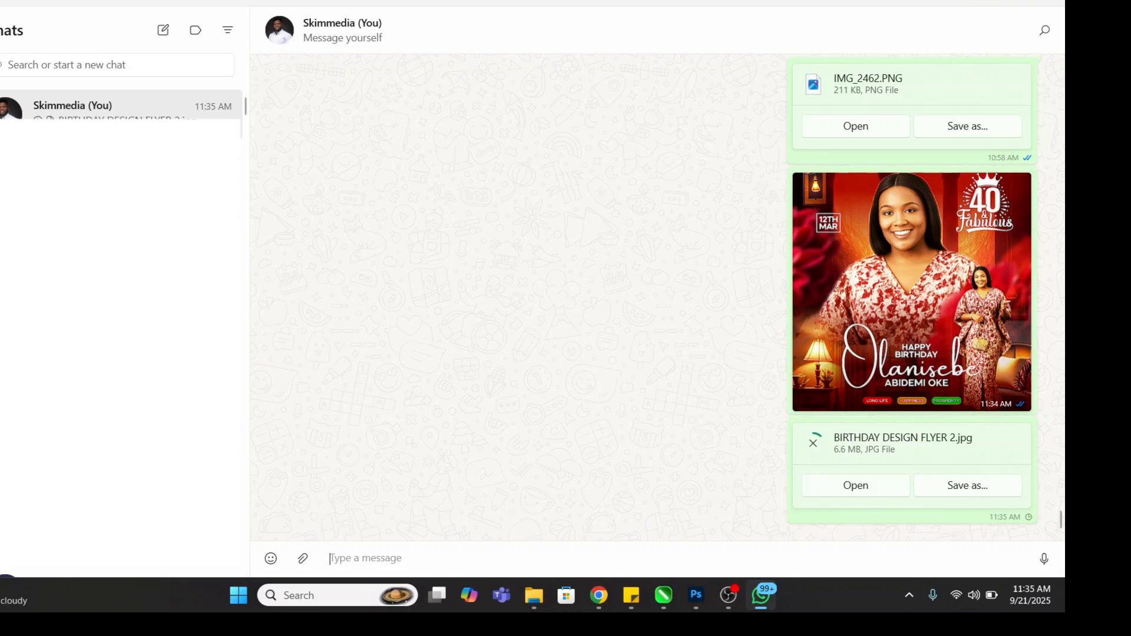
pyautogui.click(980, 1)
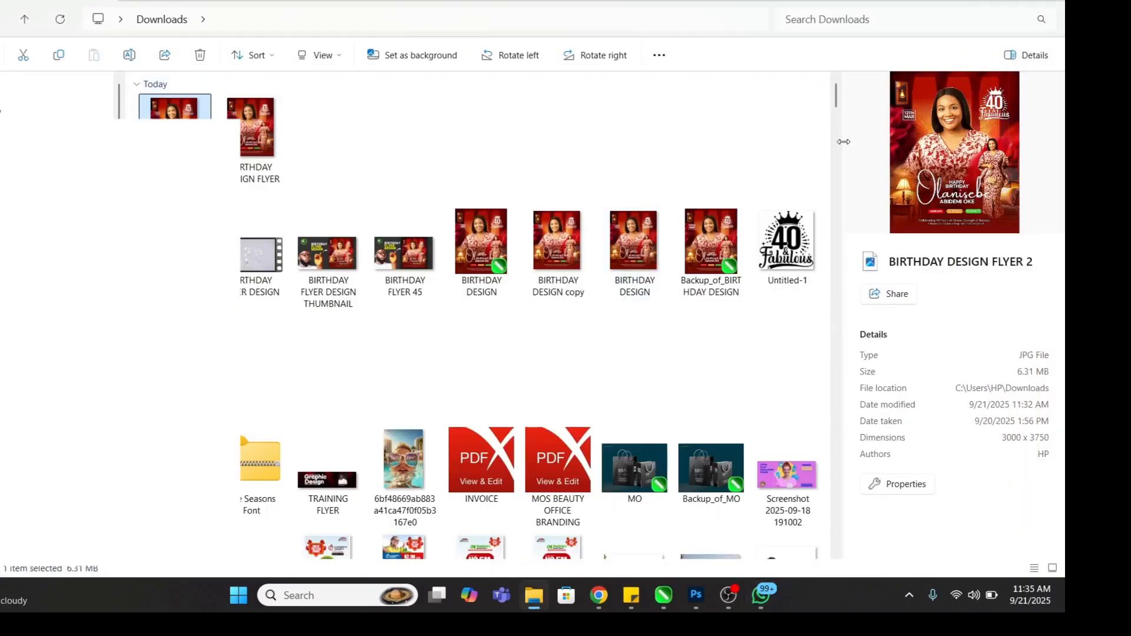
pyautogui.click(980, 1)
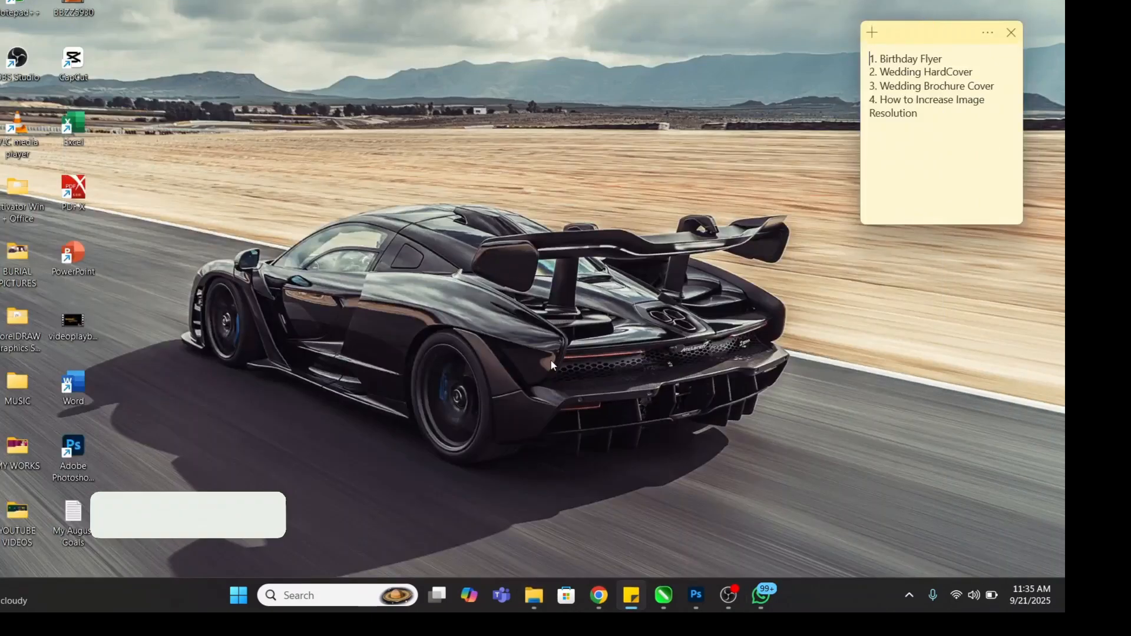